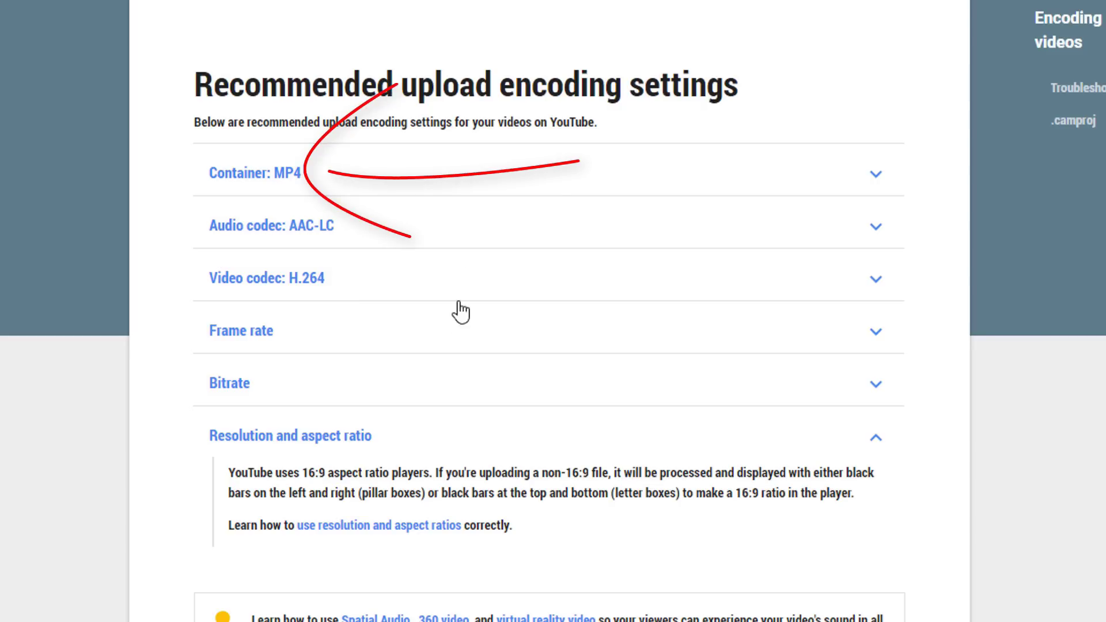
{"action": "left_click", "coordinate": [865, 186]}
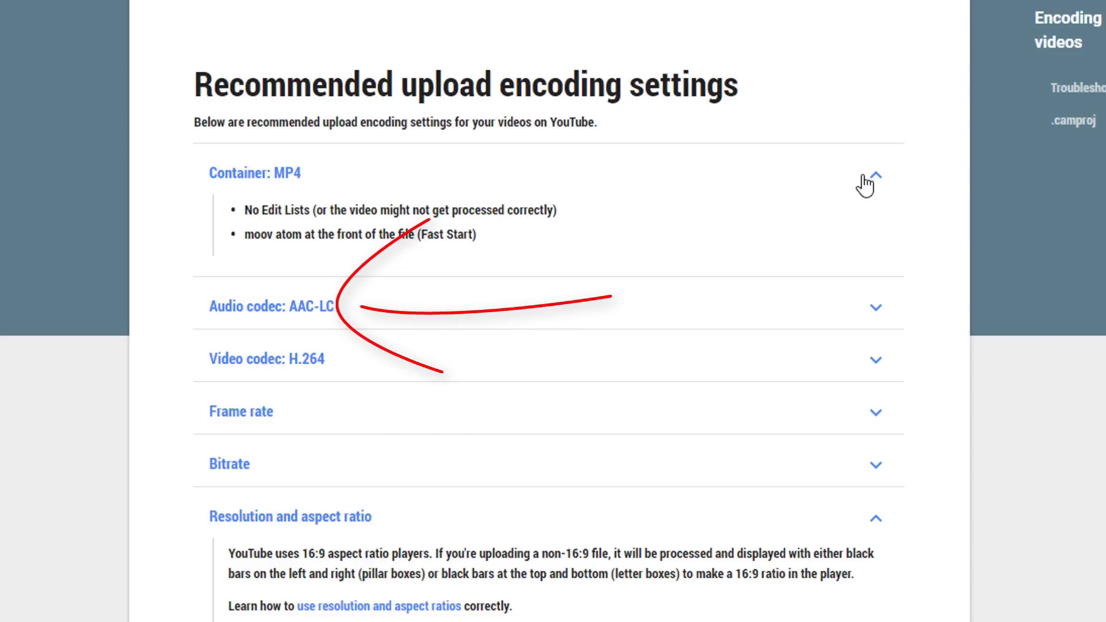
{"action": "left_click", "coordinate": [442, 310]}
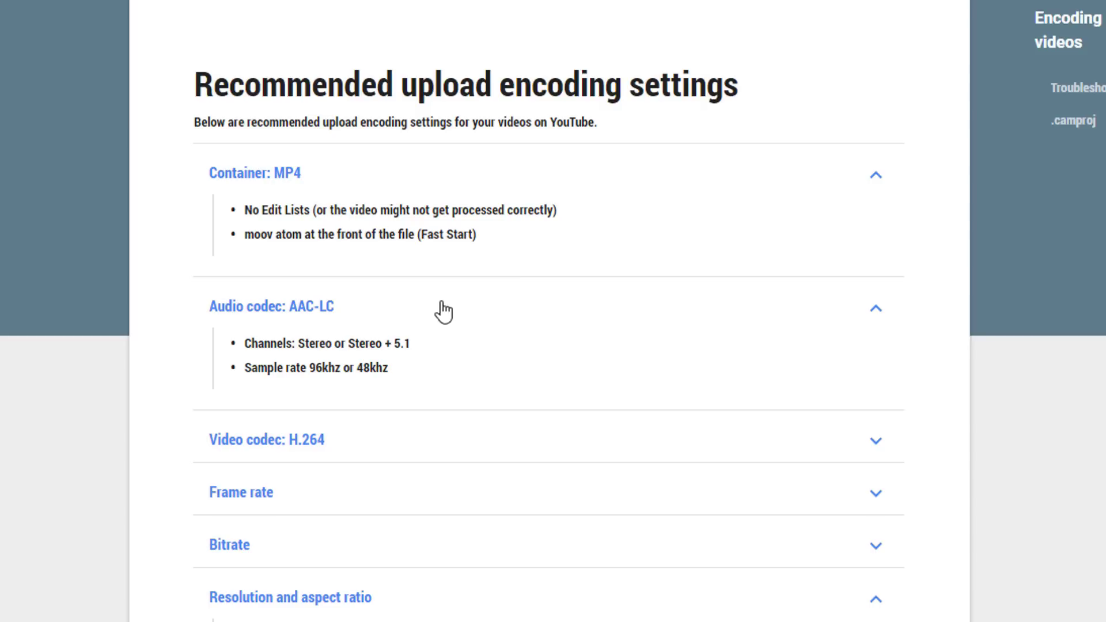
Collapse the audio codec details and expand Video codec: H.264 to read its requirements list.
{"action": "left_click", "coordinate": [444, 312]}
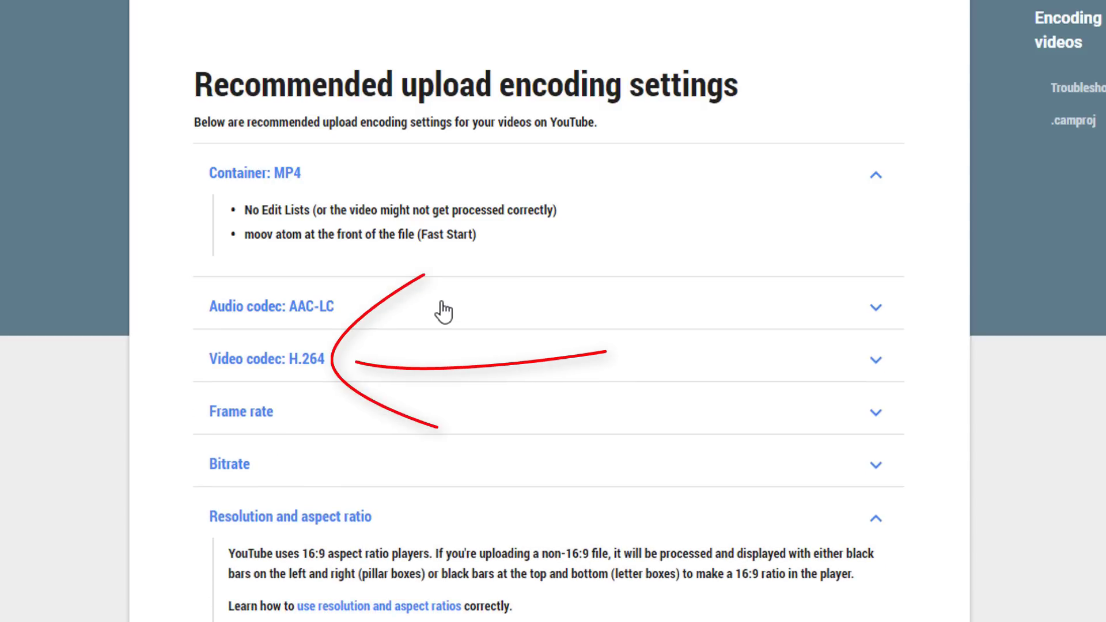
{"action": "left_click", "coordinate": [408, 356]}
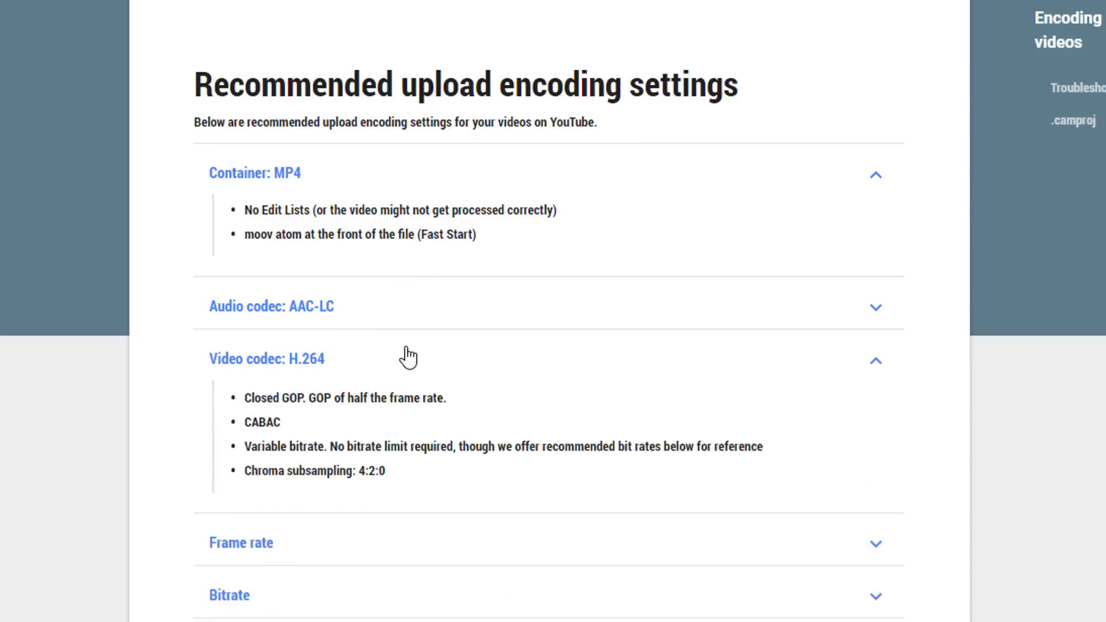
{"action": "scroll", "coordinate": [408, 356], "scroll_direction": "down", "scroll_amount": 1}
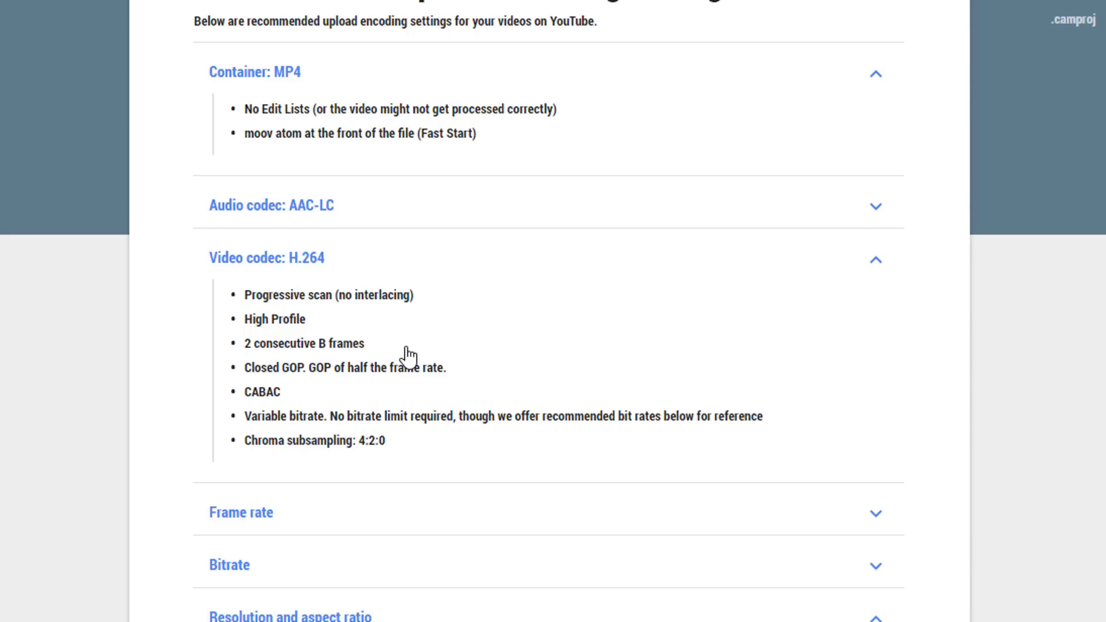
Collapse the H.264 details, open and close the Frame rate guidance, then expand Bitrate.
{"action": "left_click", "coordinate": [424, 262]}
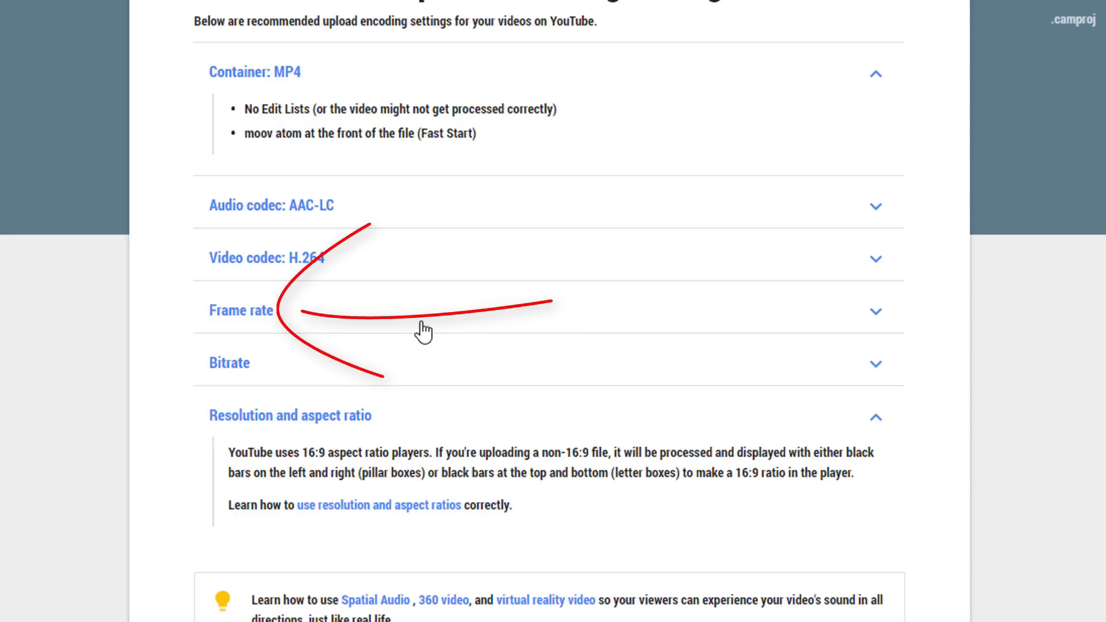
{"action": "left_click", "coordinate": [423, 328]}
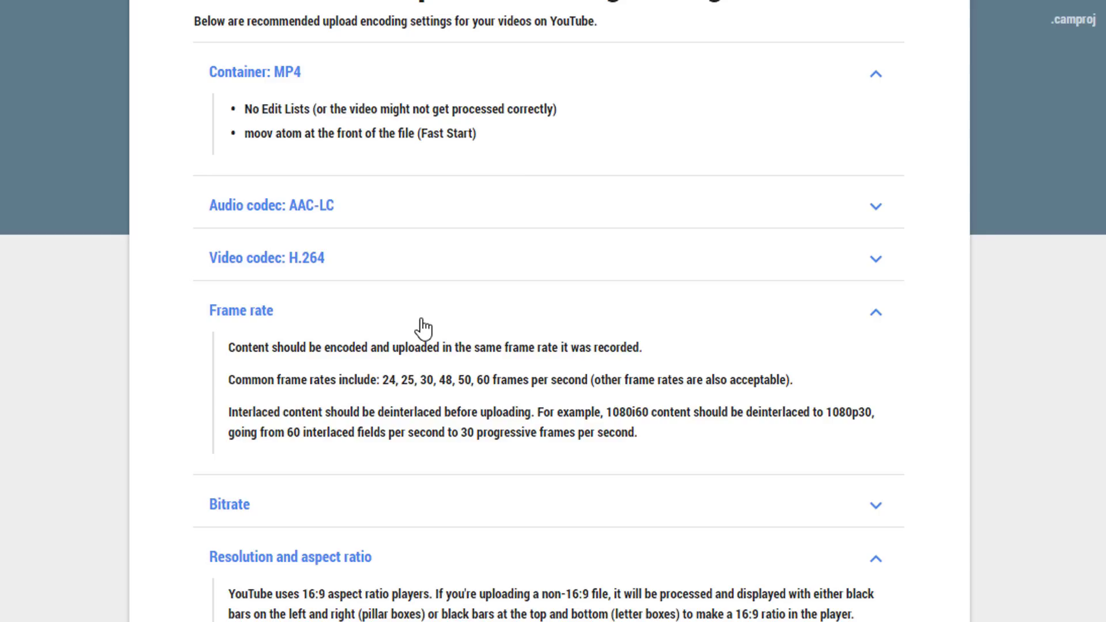
{"action": "left_click", "coordinate": [422, 322]}
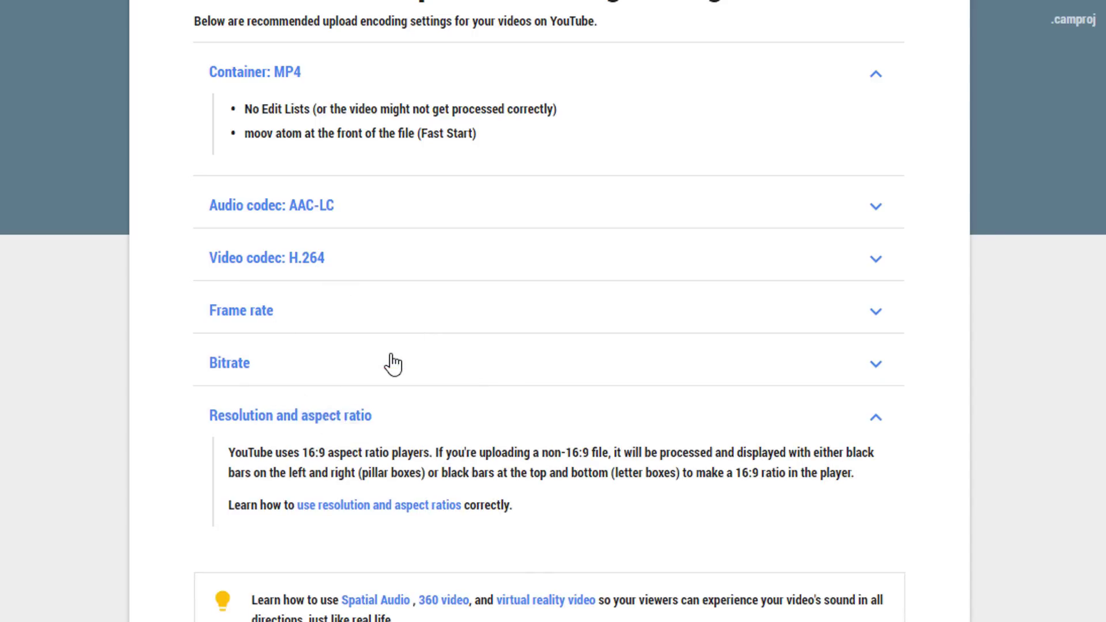
{"action": "left_click", "coordinate": [392, 362]}
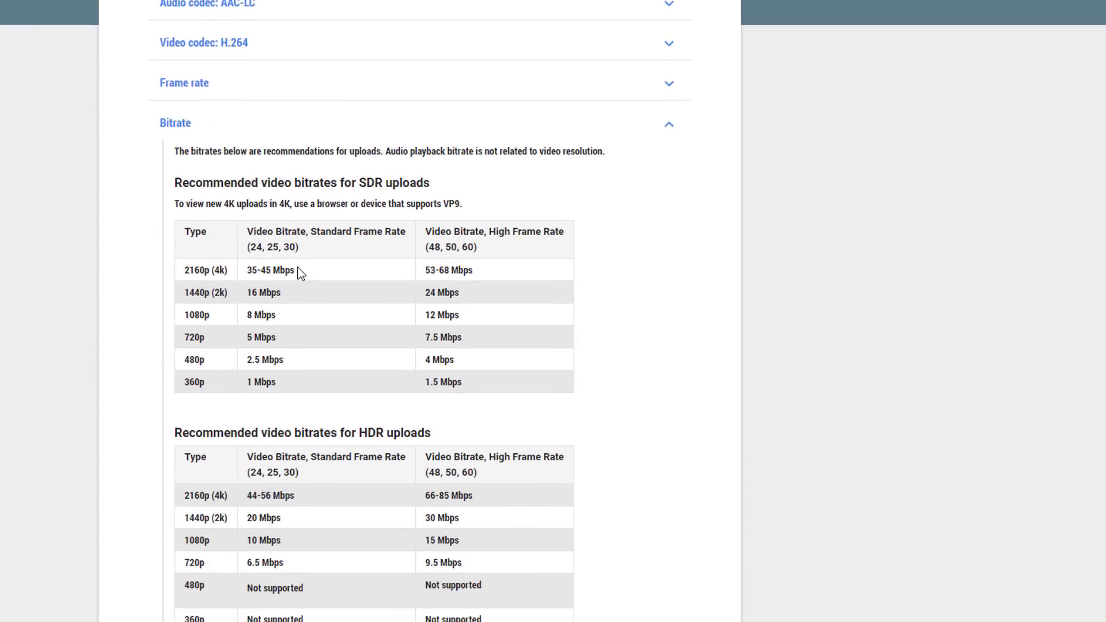
Read through the SDR, HDR and audio bitrate tables, then collapse the Bitrate section.
{"action": "scroll", "coordinate": [301, 274], "scroll_direction": "down", "scroll_amount": 2}
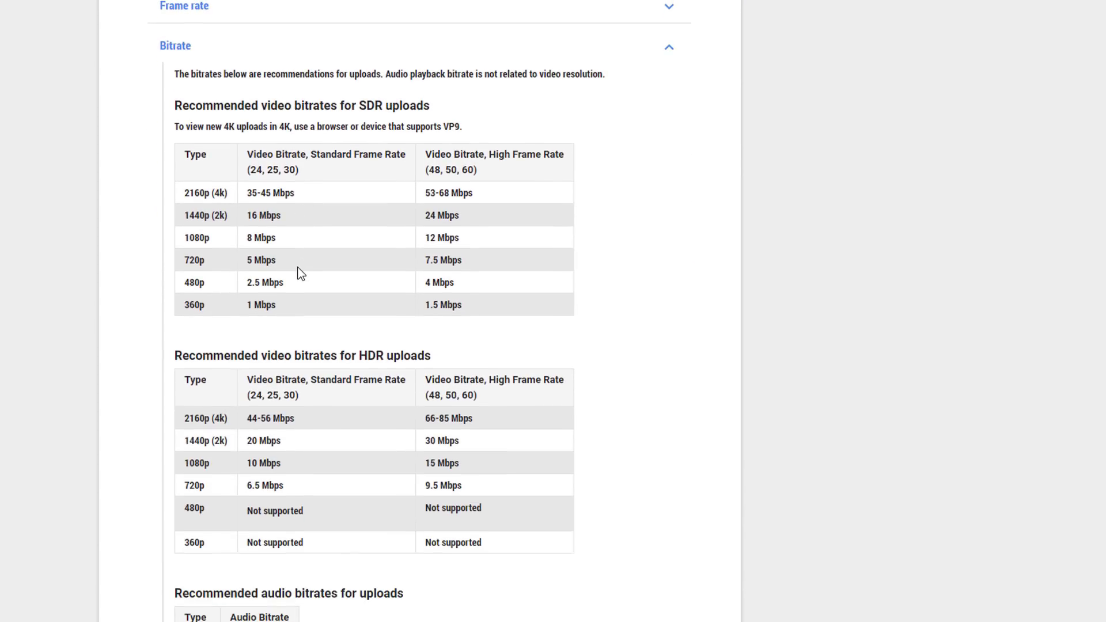
{"action": "scroll", "coordinate": [299, 271], "scroll_direction": "down", "scroll_amount": 2}
{"action": "scroll", "coordinate": [668, 330], "scroll_direction": "down", "scroll_amount": 2}
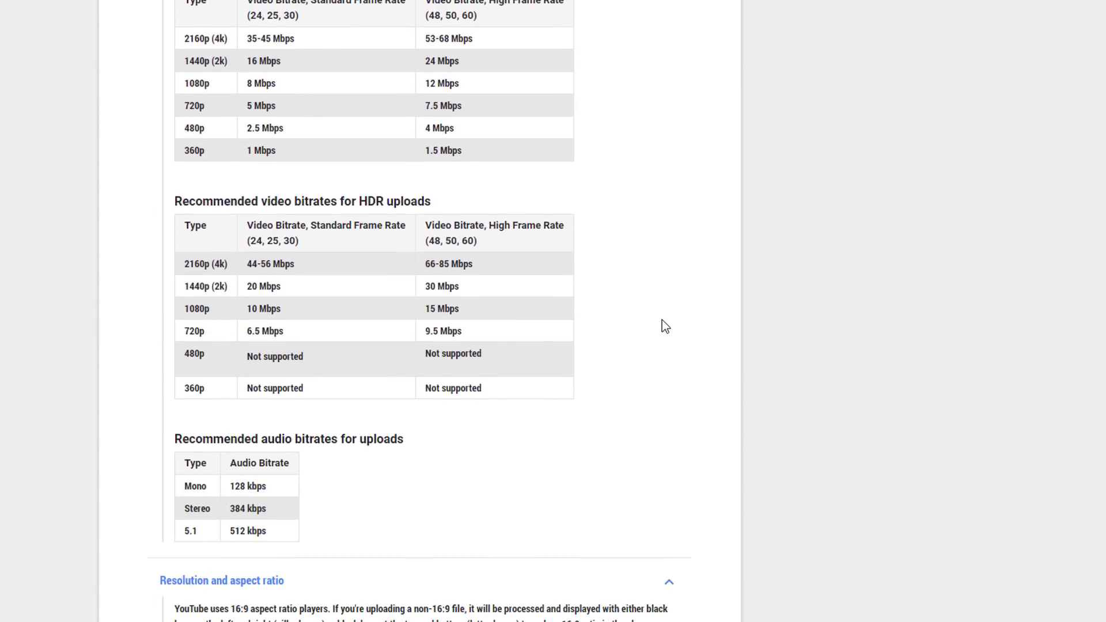
{"action": "scroll", "coordinate": [665, 326], "scroll_direction": "up", "scroll_amount": 2}
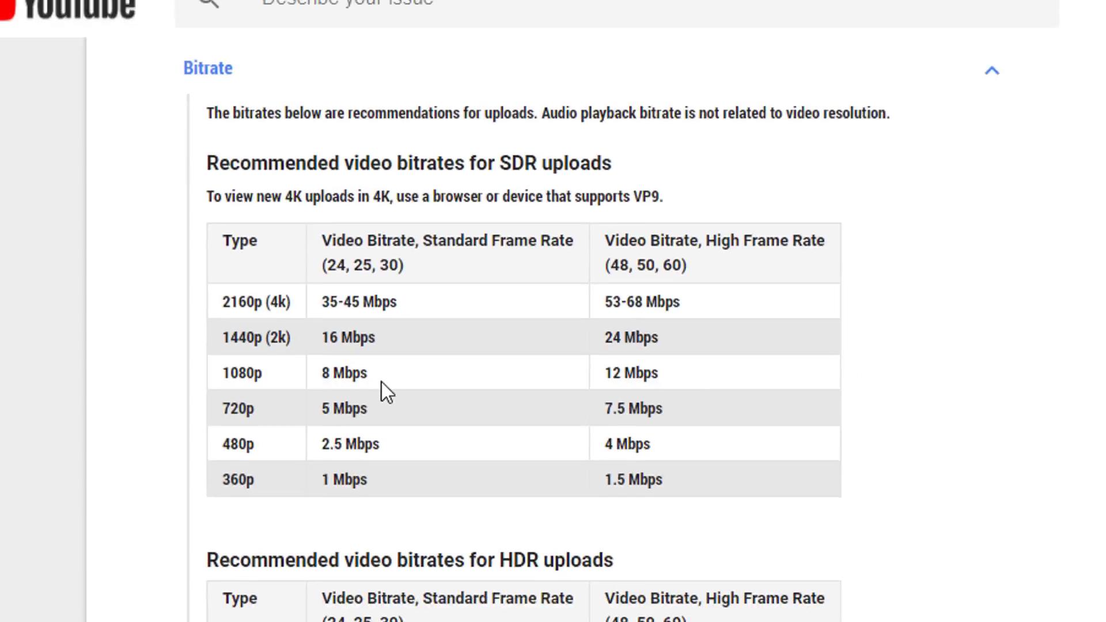
{"action": "left_click", "coordinate": [267, 124]}
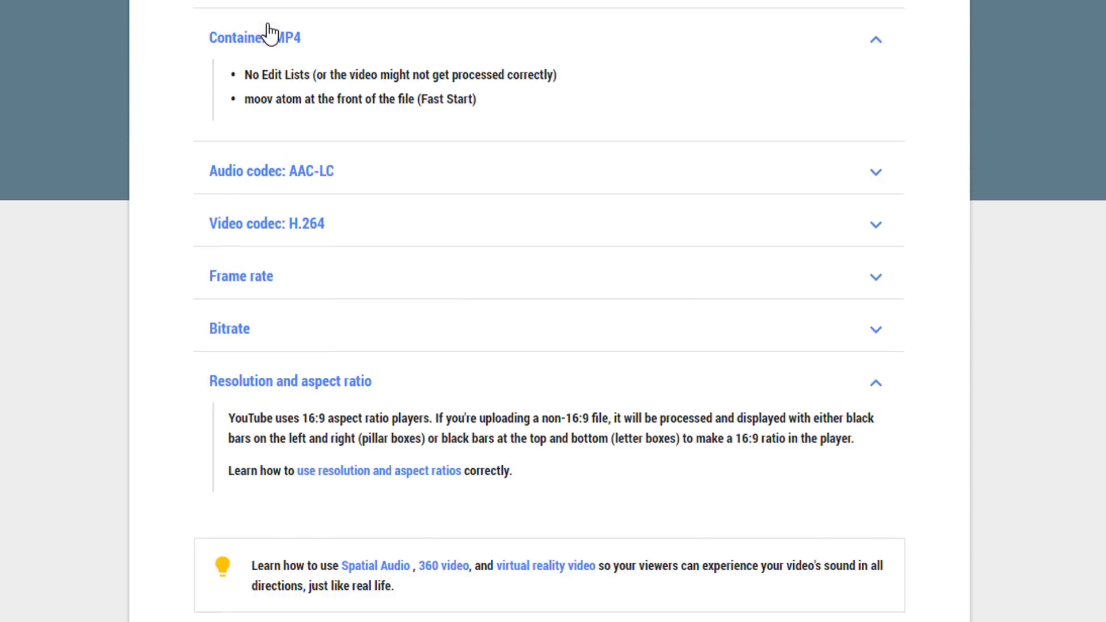
Scroll down the help article past the collapsed Bitrate section.
{"action": "scroll", "coordinate": [269, 34], "scroll_direction": "down", "scroll_amount": 1}
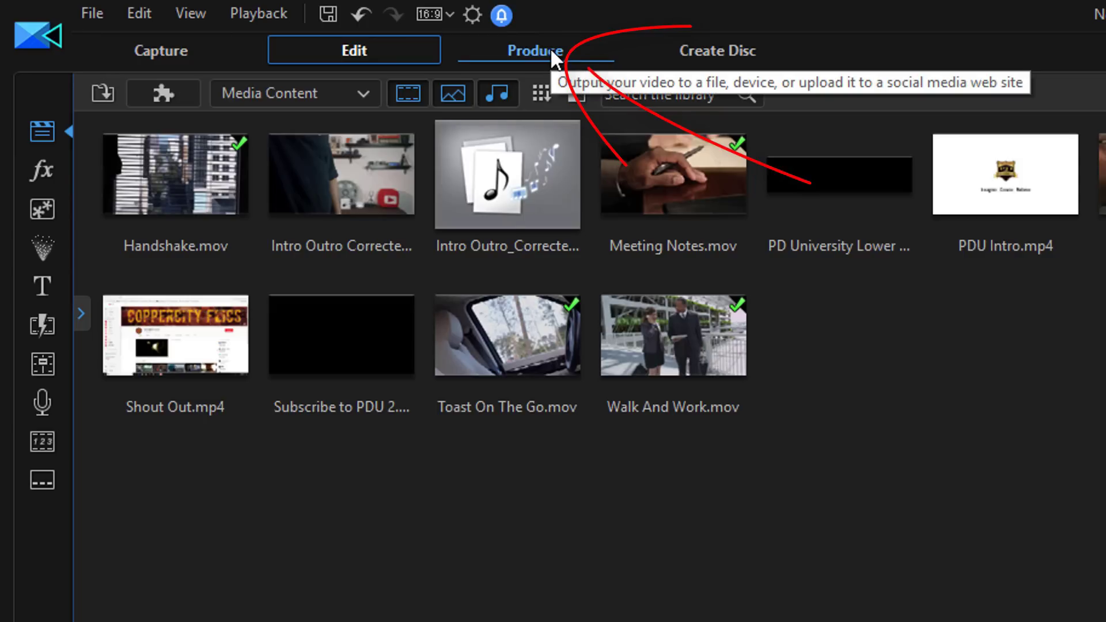
Open the Produce page showing H.264 AVC, MP4 output at MPEG-4 1920 x 1080/24p (16 Mbps).
{"action": "left_click", "coordinate": [551, 49]}
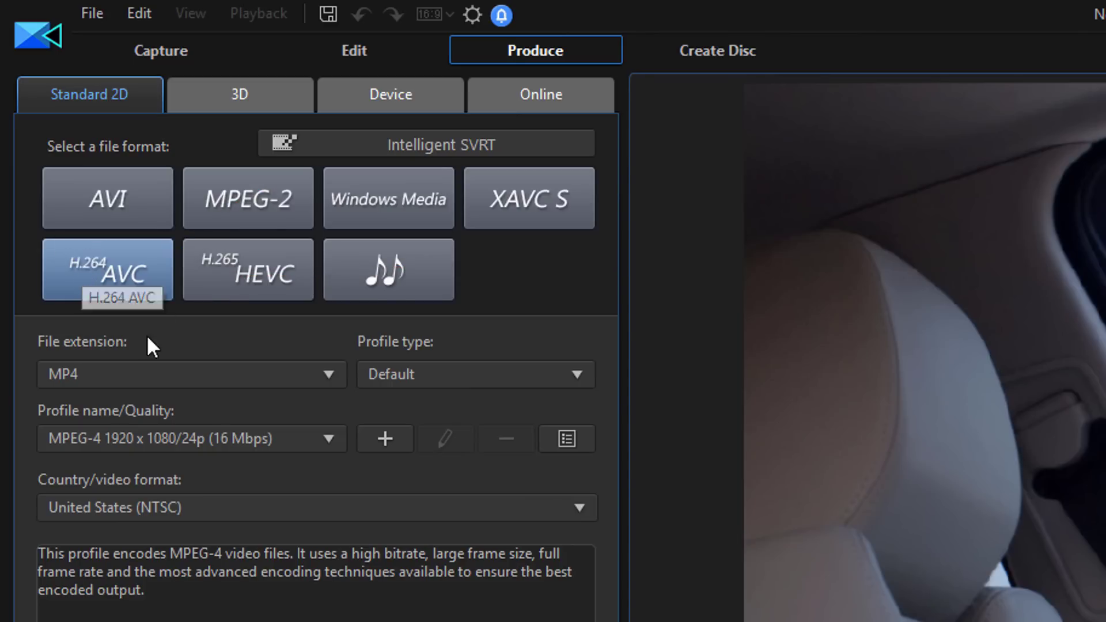
{"action": "left_click", "coordinate": [318, 373]}
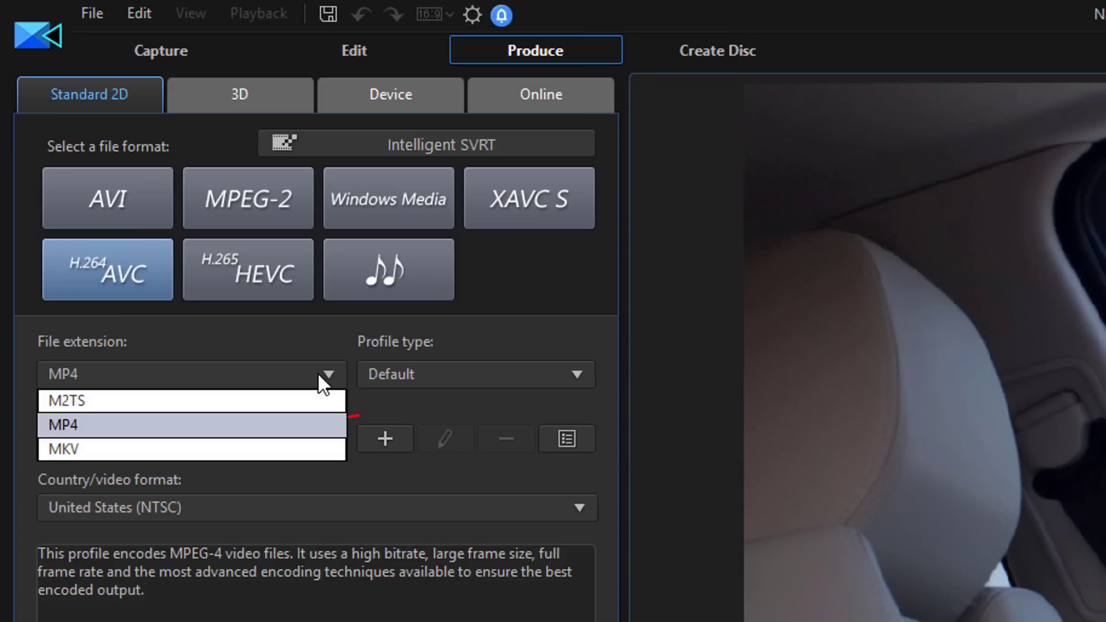
{"action": "left_click", "coordinate": [205, 418]}
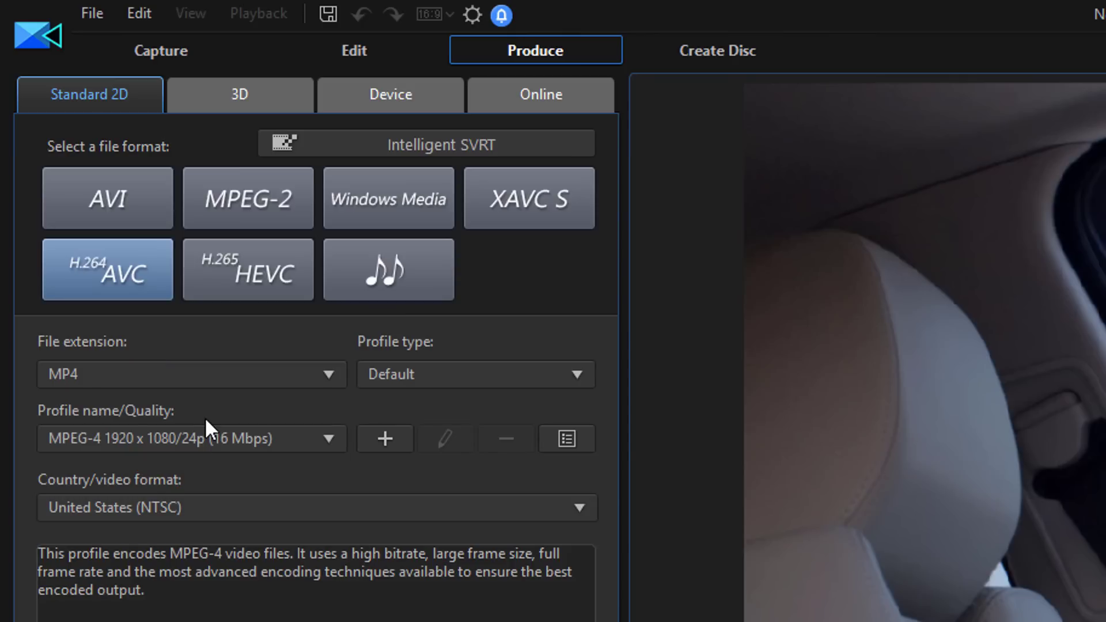
{"action": "left_click", "coordinate": [270, 441]}
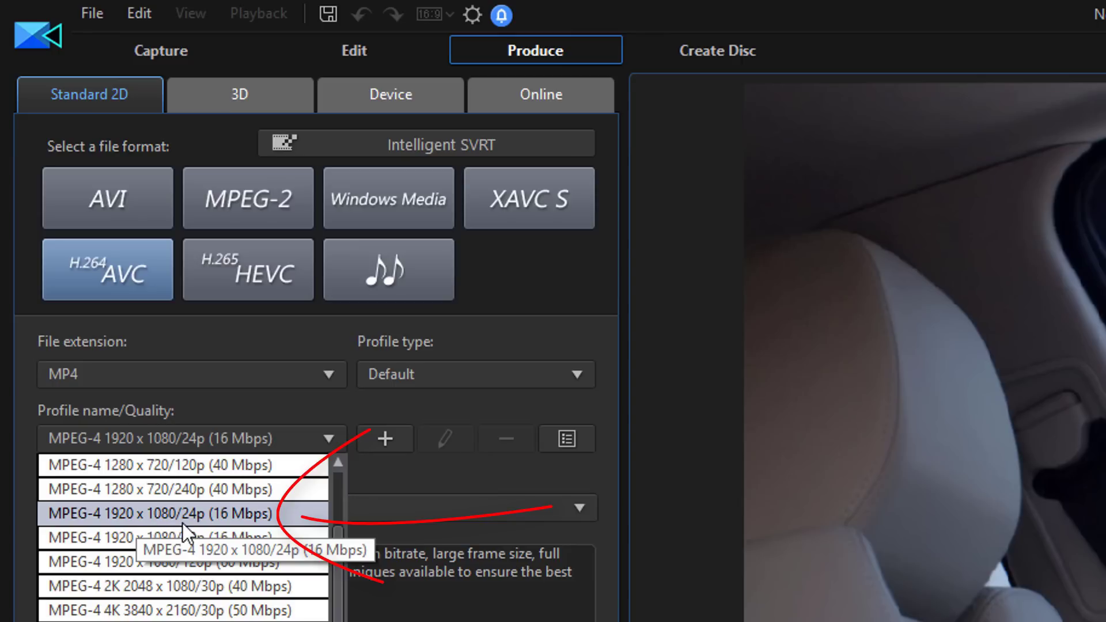
{"action": "left_click", "coordinate": [237, 517]}
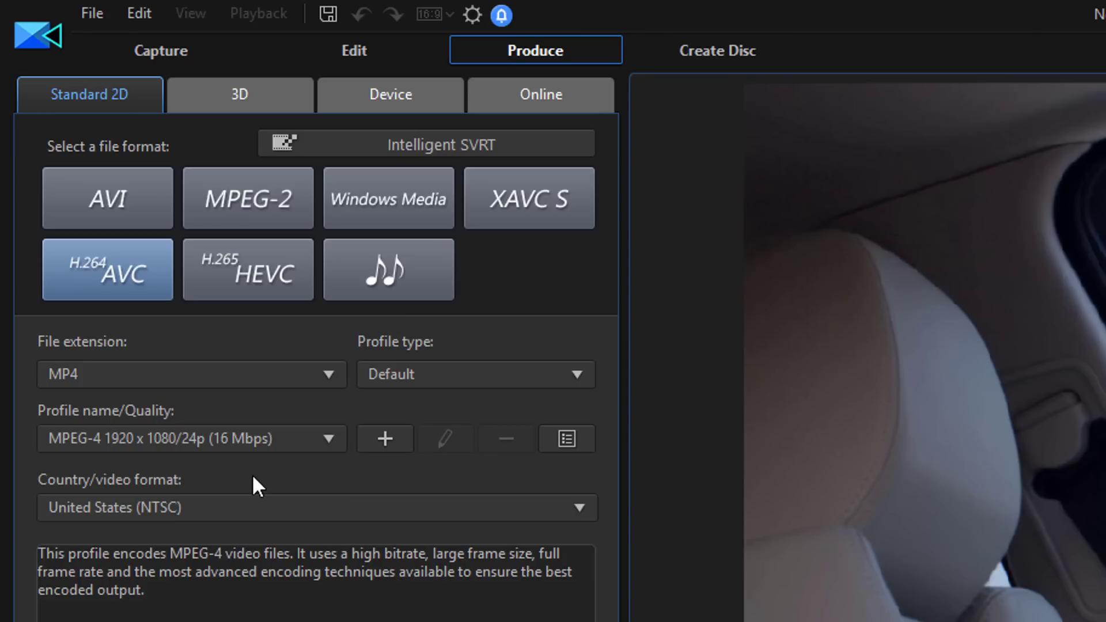
Review the profile details: 15500000 bitrate and AAC 384 Kbps stereo audio.
{"action": "left_click", "coordinate": [566, 439]}
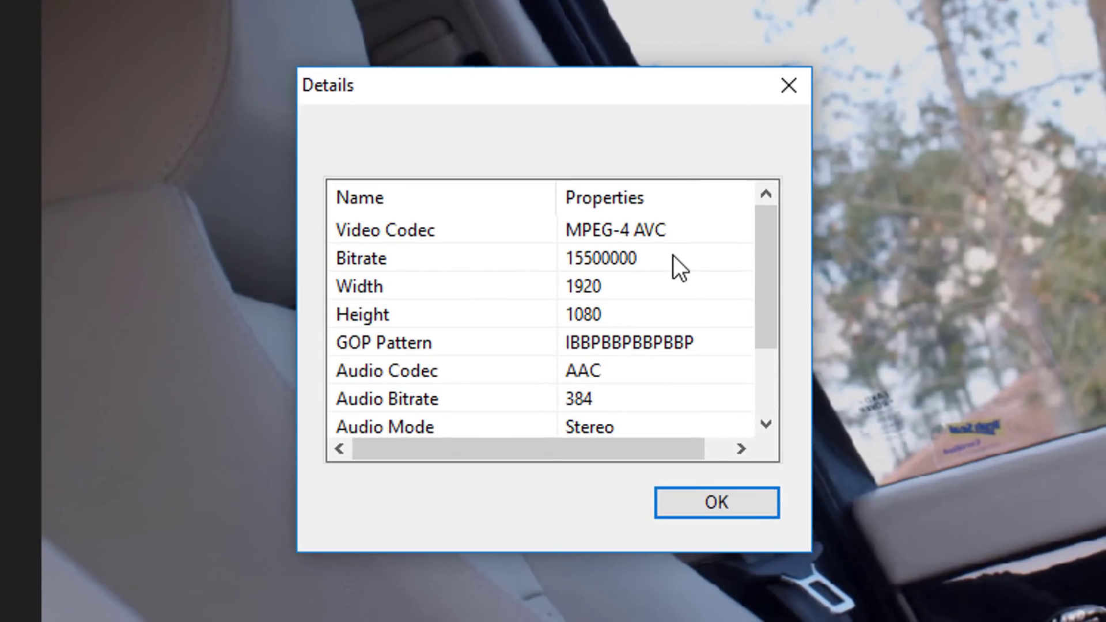
{"action": "left_click_drag", "start_coordinate": [760, 291], "coordinate": [773, 240]}
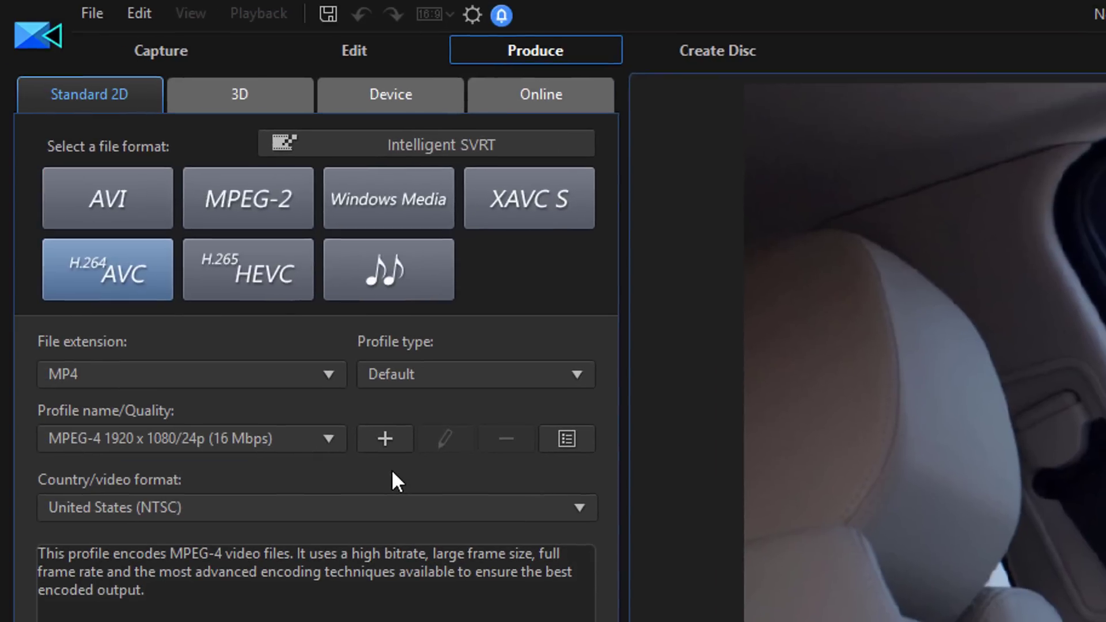
Create a 1920x1080, 23.976 fps quality profile named 'YouTube', described 'Custom YouTube Profile'.
{"action": "left_click", "coordinate": [385, 438]}
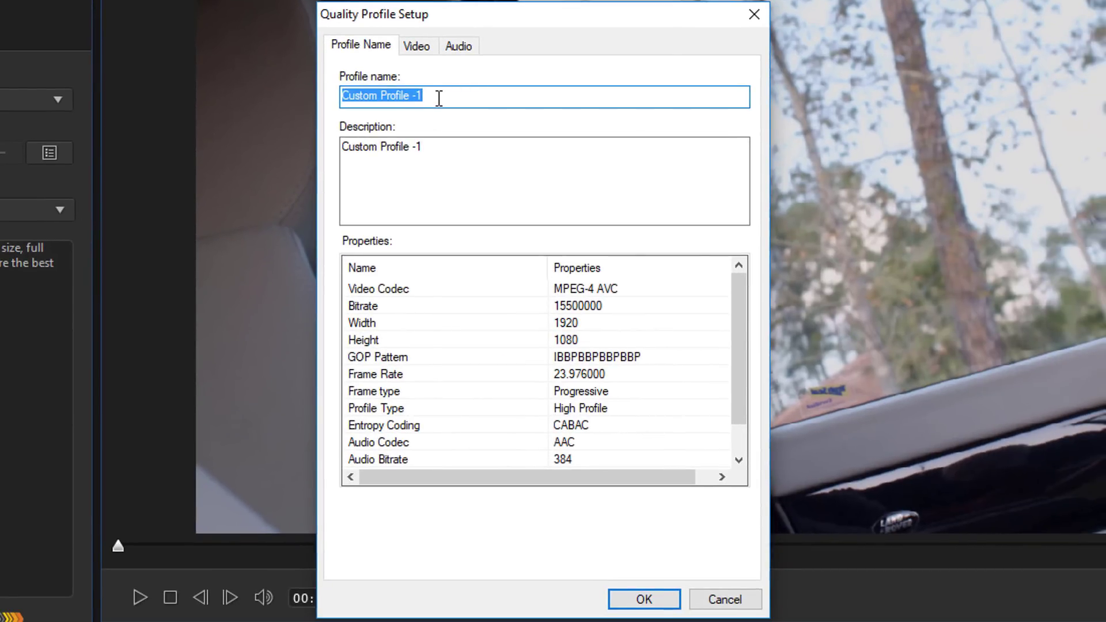
{"action": "type", "text": "YouTube"}
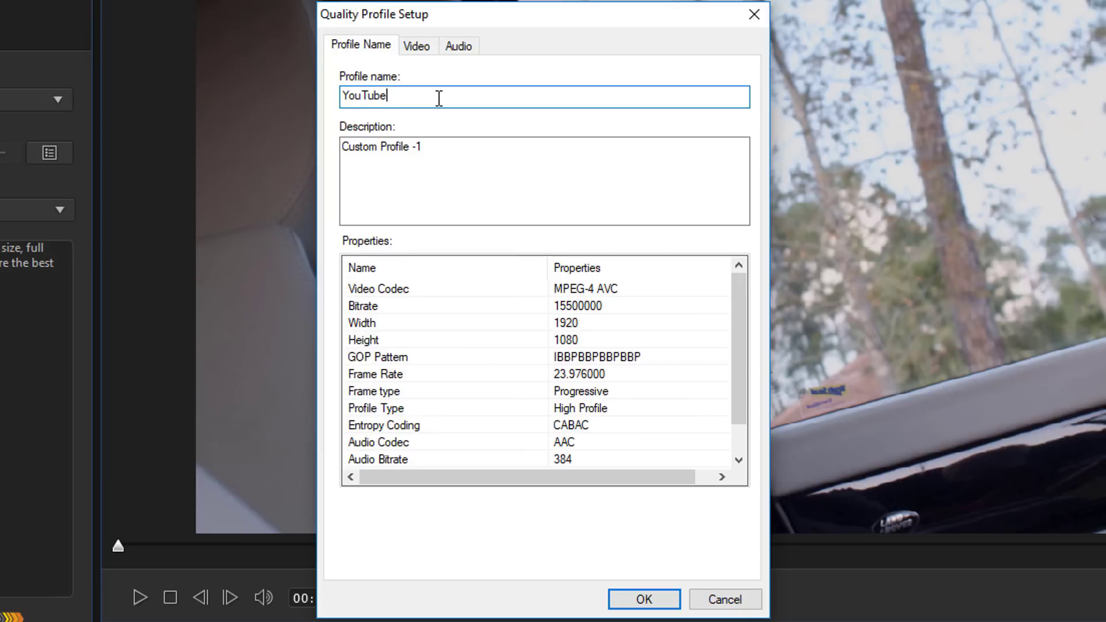
{"action": "left_click", "coordinate": [452, 153]}
{"action": "left_click_drag", "start_coordinate": [452, 152], "coordinate": [326, 149]}
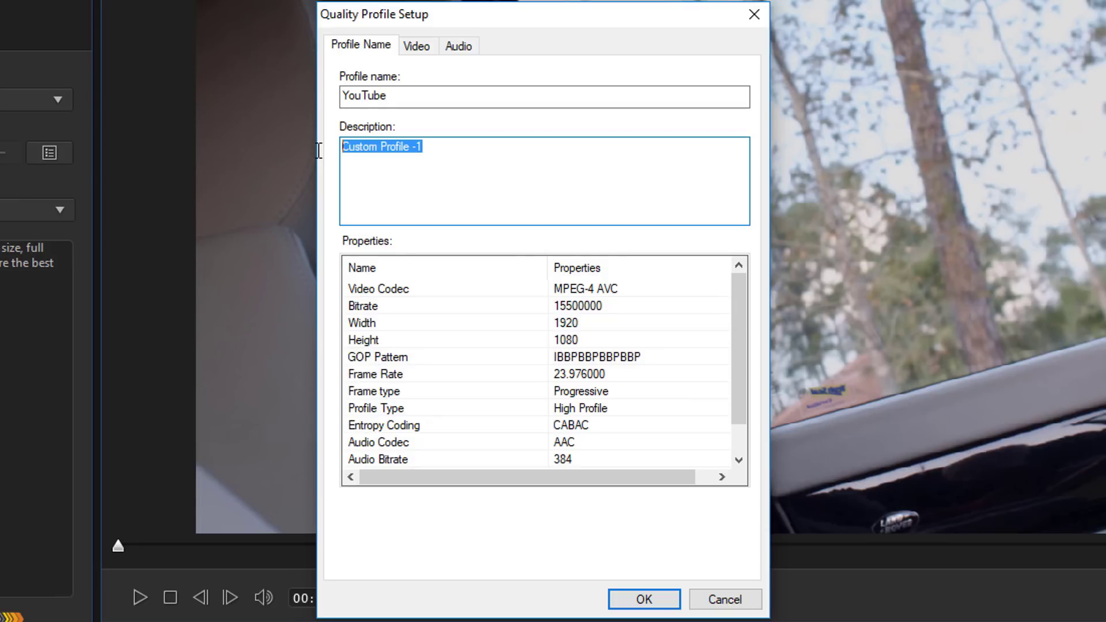
{"action": "type", "text": "Custom YouTube Profile"}
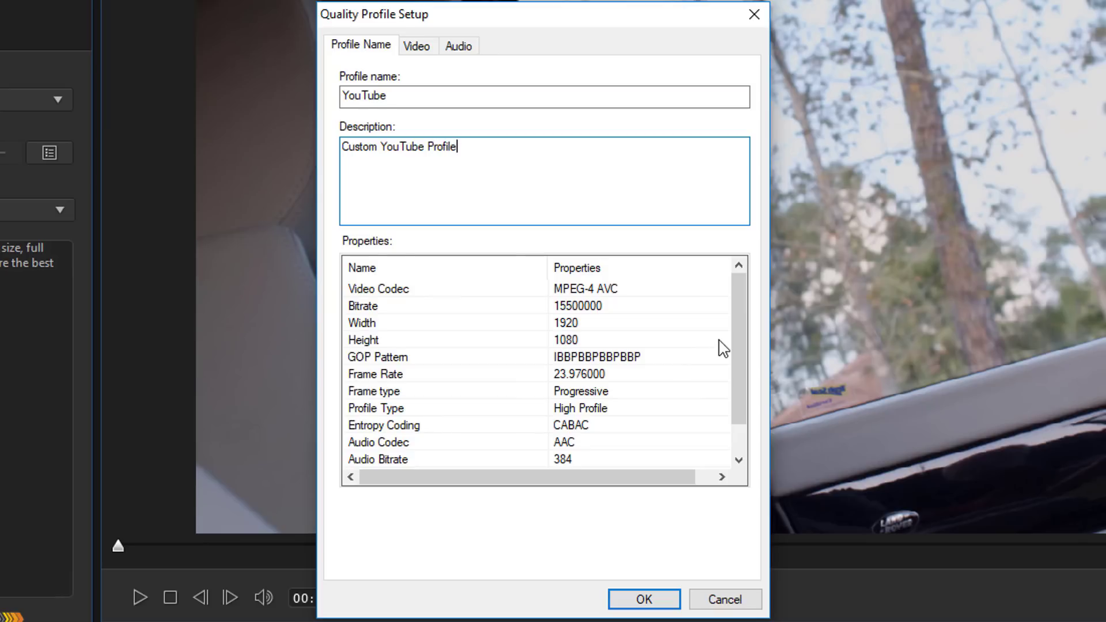
{"action": "left_click_drag", "start_coordinate": [736, 328], "coordinate": [737, 361]}
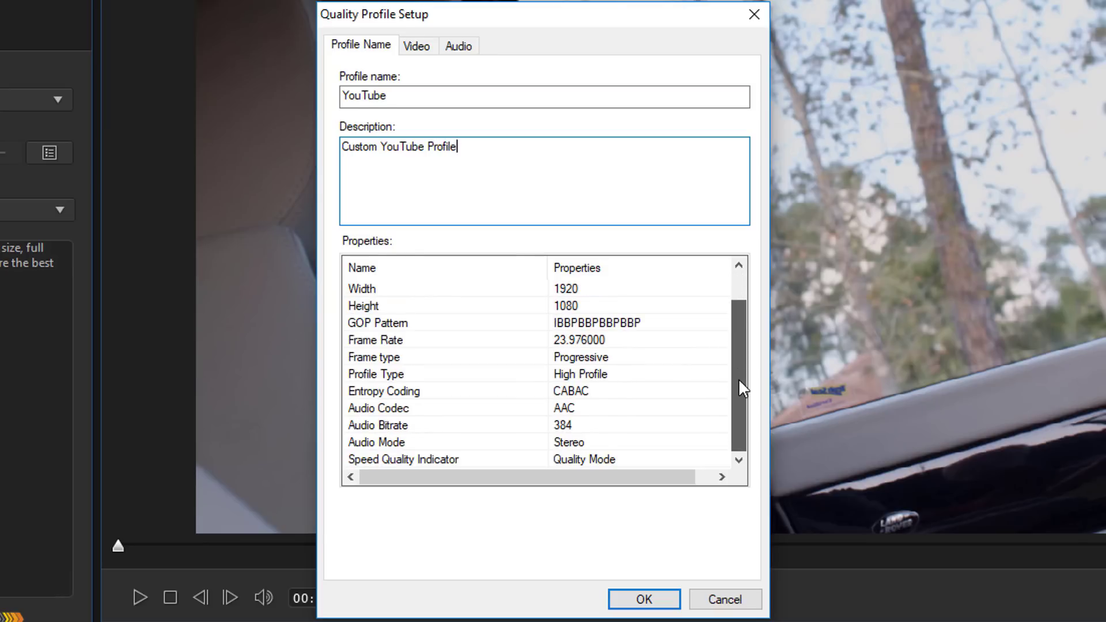
{"action": "left_click_drag", "start_coordinate": [736, 383], "coordinate": [742, 353]}
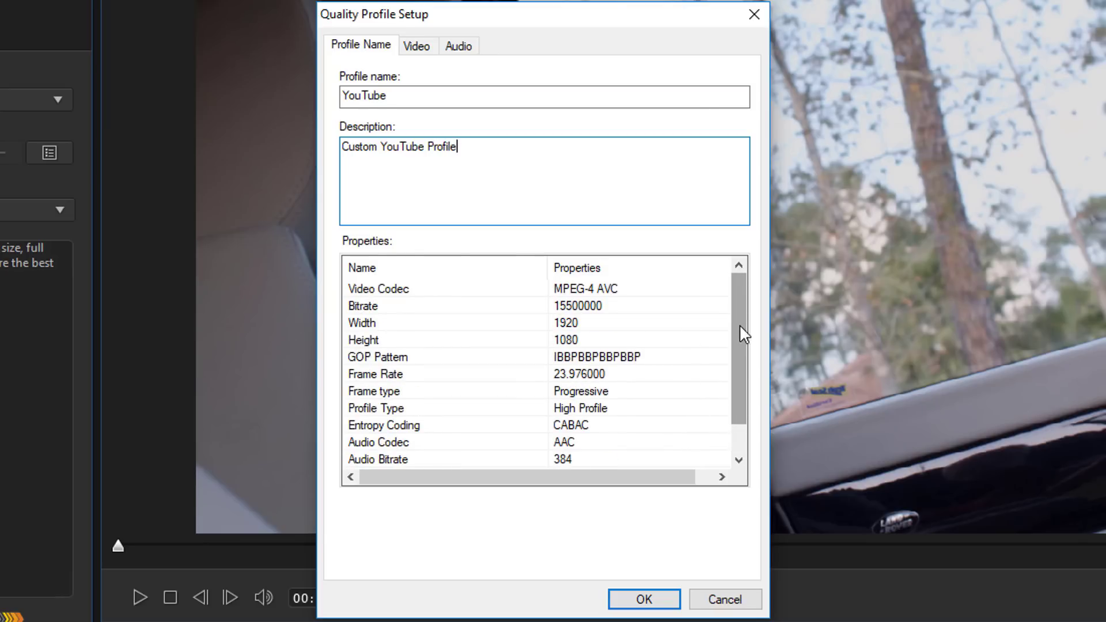
{"action": "left_click_drag", "start_coordinate": [743, 335], "coordinate": [741, 375]}
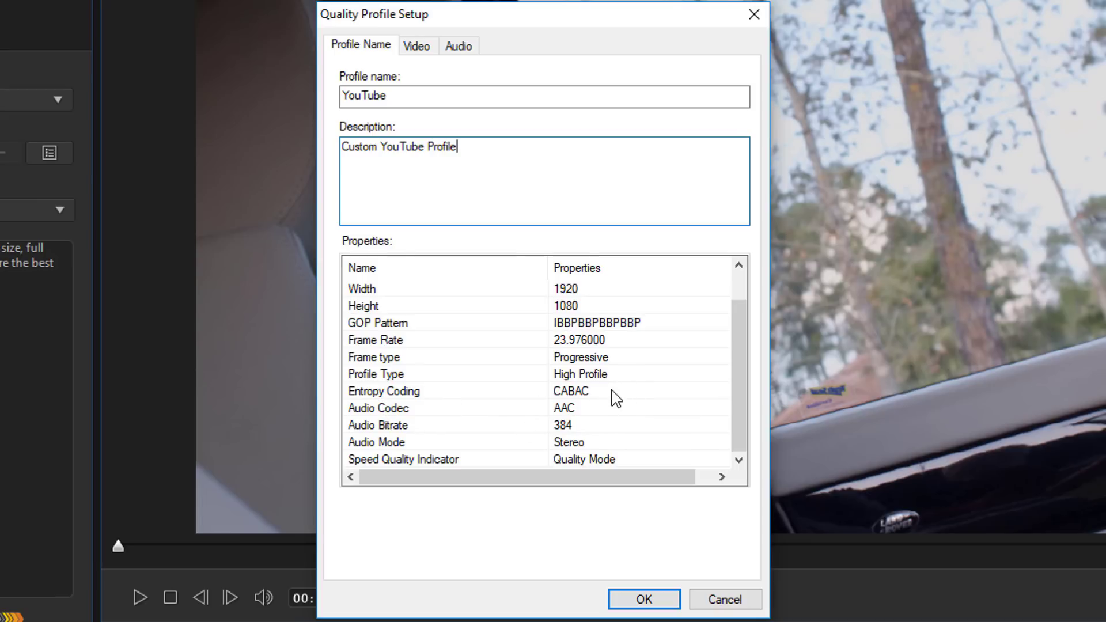
{"action": "left_click_drag", "start_coordinate": [734, 369], "coordinate": [727, 328]}
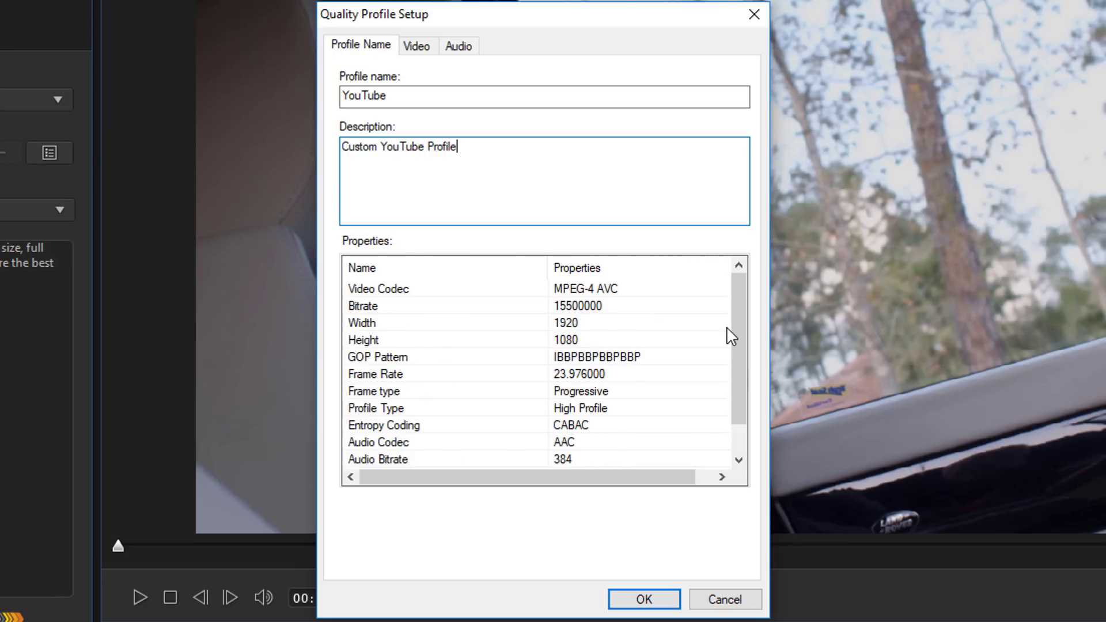
Show the profile's video settings and check the frame rate options, keeping 23.976.
{"action": "left_click", "coordinate": [423, 49]}
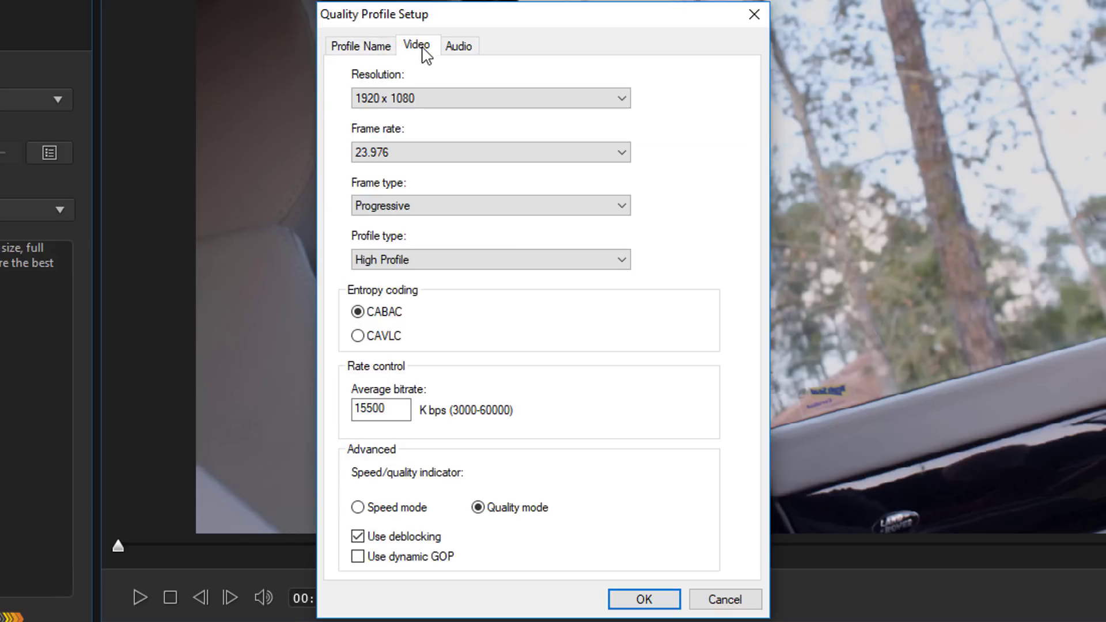
{"action": "left_click", "coordinate": [624, 153]}
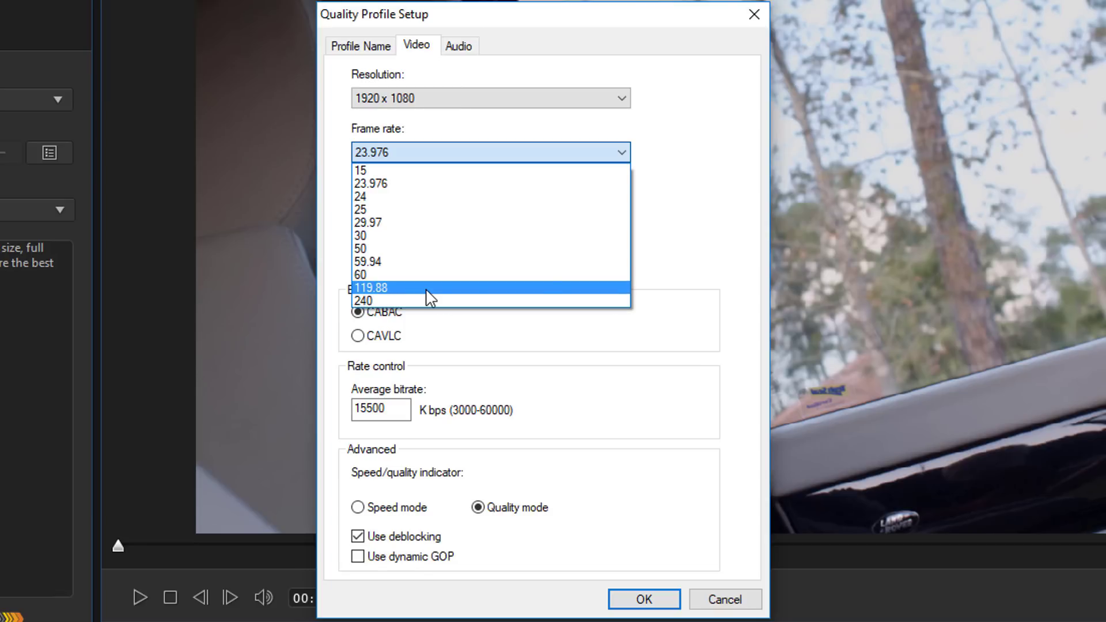
{"action": "left_click", "coordinate": [728, 172]}
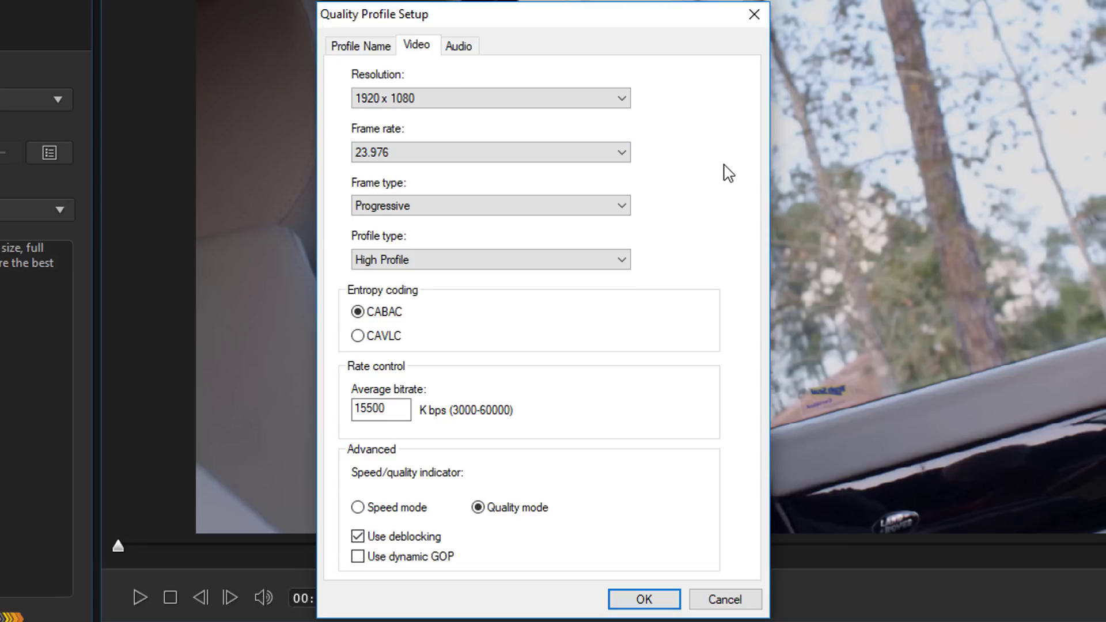
Change the YouTube profile's average bitrate to 8000 Kbps.
{"action": "double_click", "coordinate": [395, 408]}
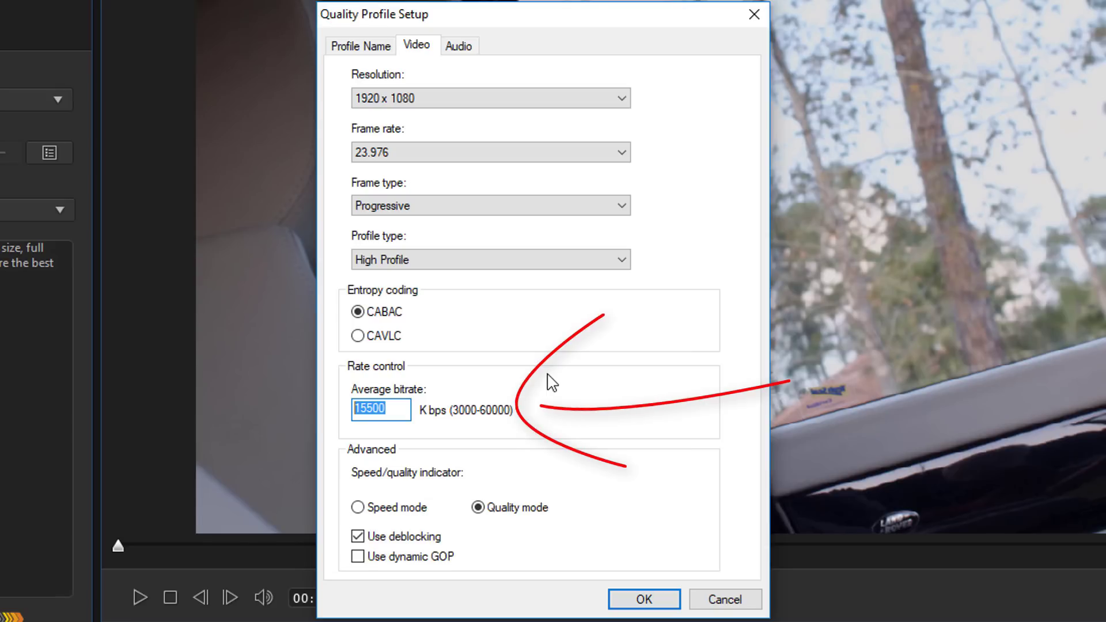
{"action": "type", "text": "8000"}
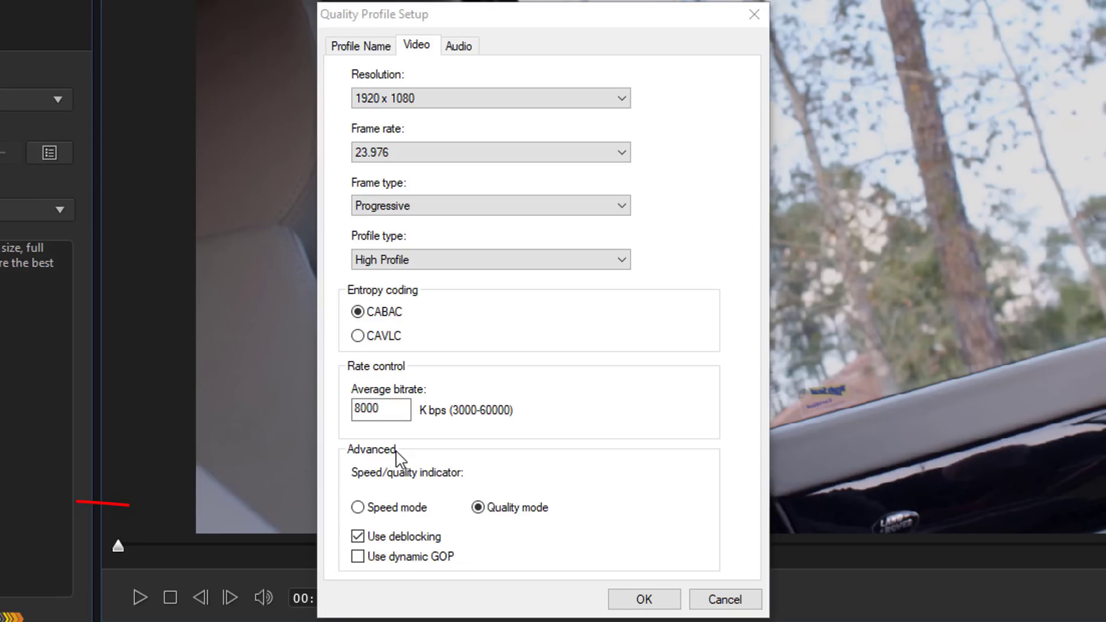
Enable Use dynamic GOP, then view the audio settings: AAC, Stereo, 384 Kbps.
{"action": "left_click", "coordinate": [358, 557]}
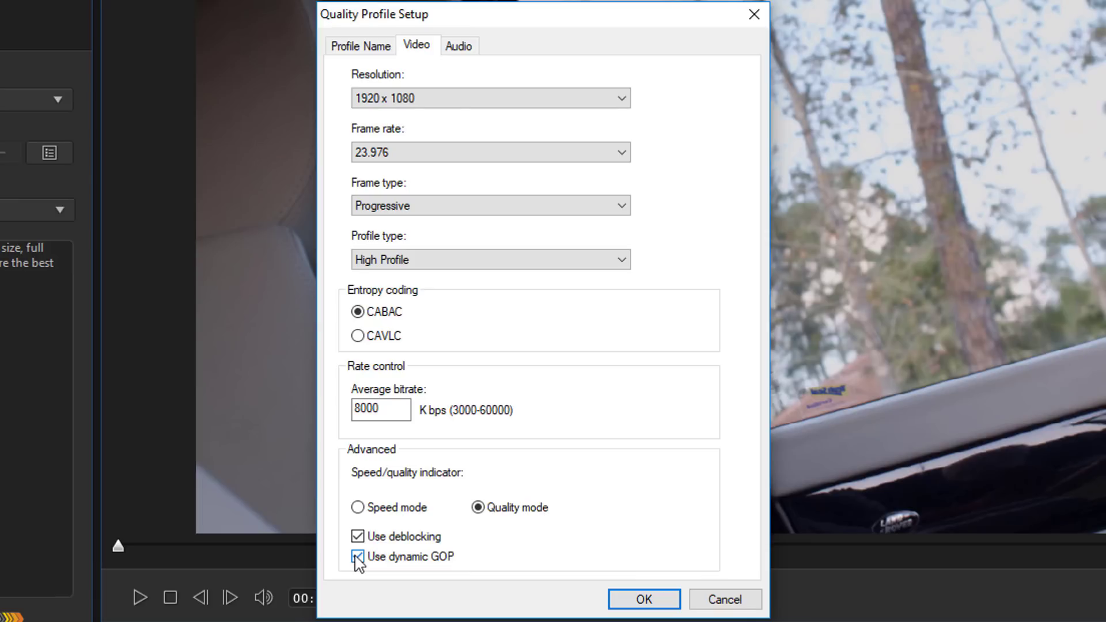
{"action": "left_click", "coordinate": [459, 46]}
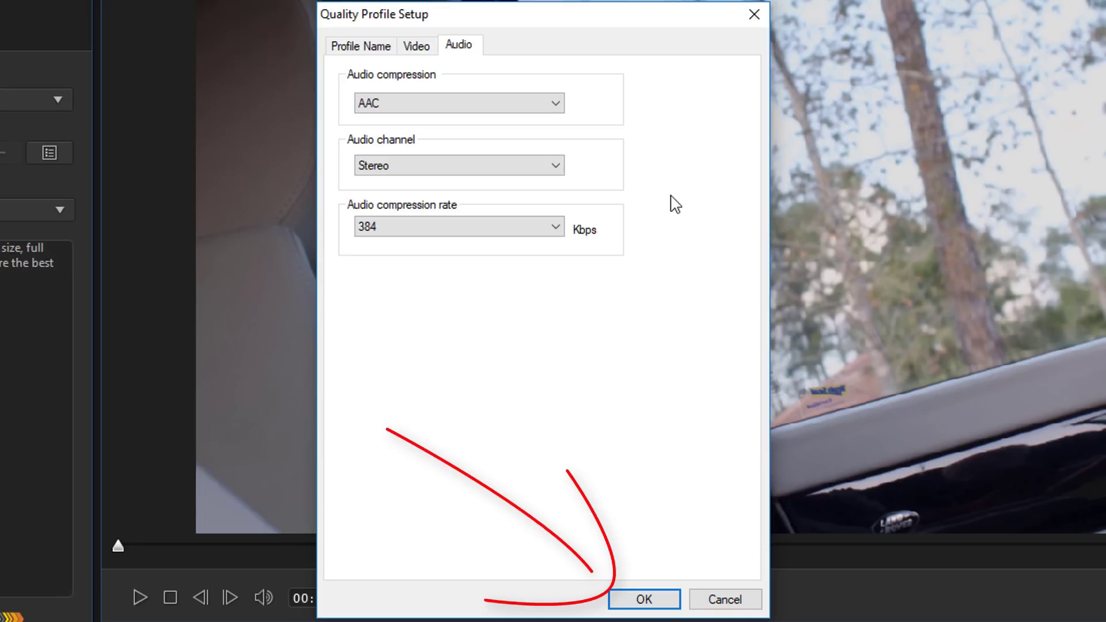
Save the new custom YouTube quality profile with its AAC stereo 384 Kbps audio.
{"action": "left_click", "coordinate": [646, 602]}
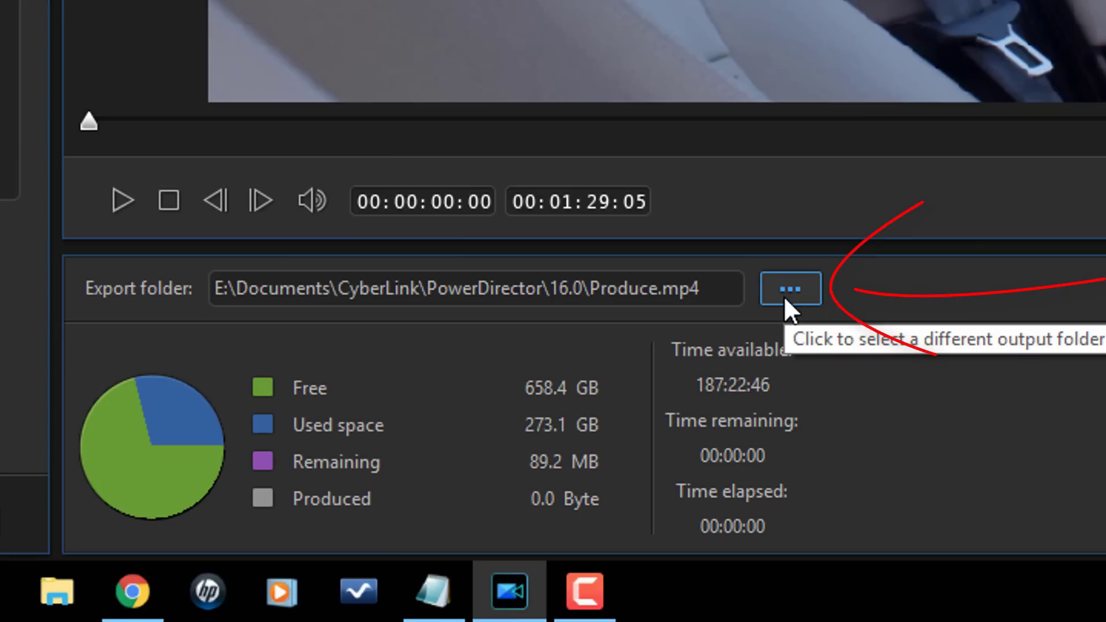
Pick a different export folder for Produce.mp4 and close the Save As dialog.
{"action": "left_click", "coordinate": [785, 297]}
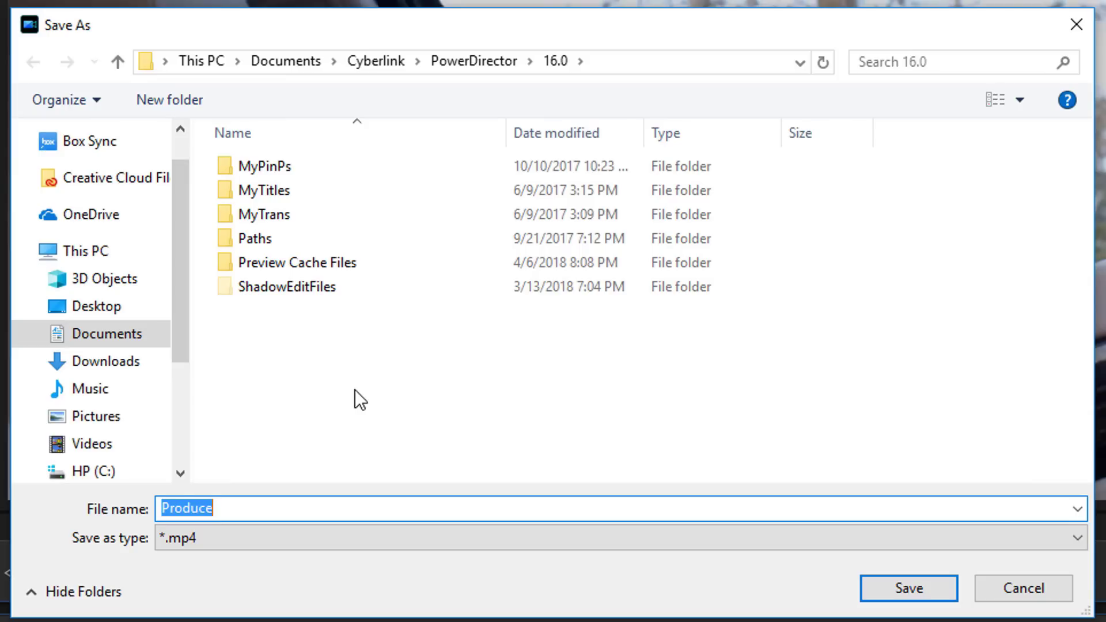
{"action": "left_click", "coordinate": [1031, 593]}
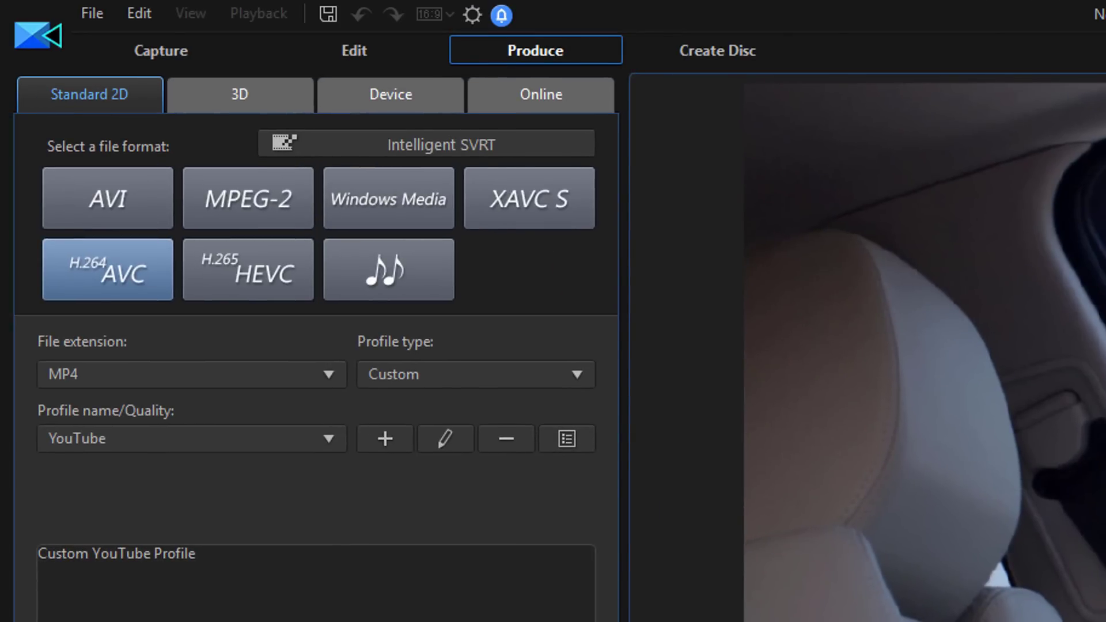
Produce online for YouTube using the FULL HD Quality 1920x1080 profile type.
{"action": "left_click", "coordinate": [558, 90]}
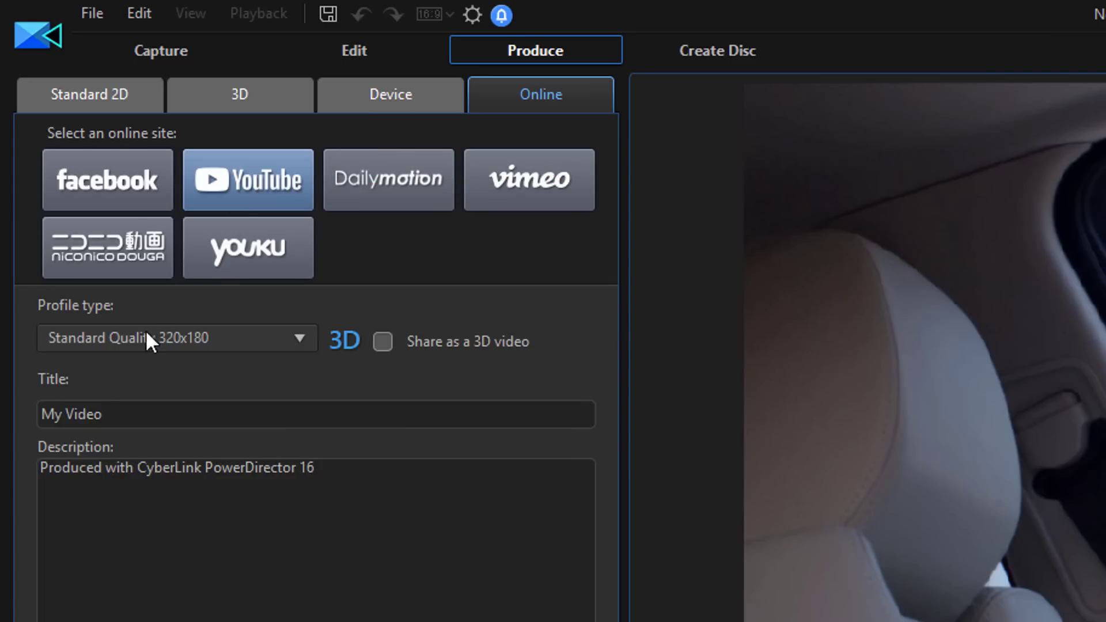
{"action": "left_click", "coordinate": [234, 345]}
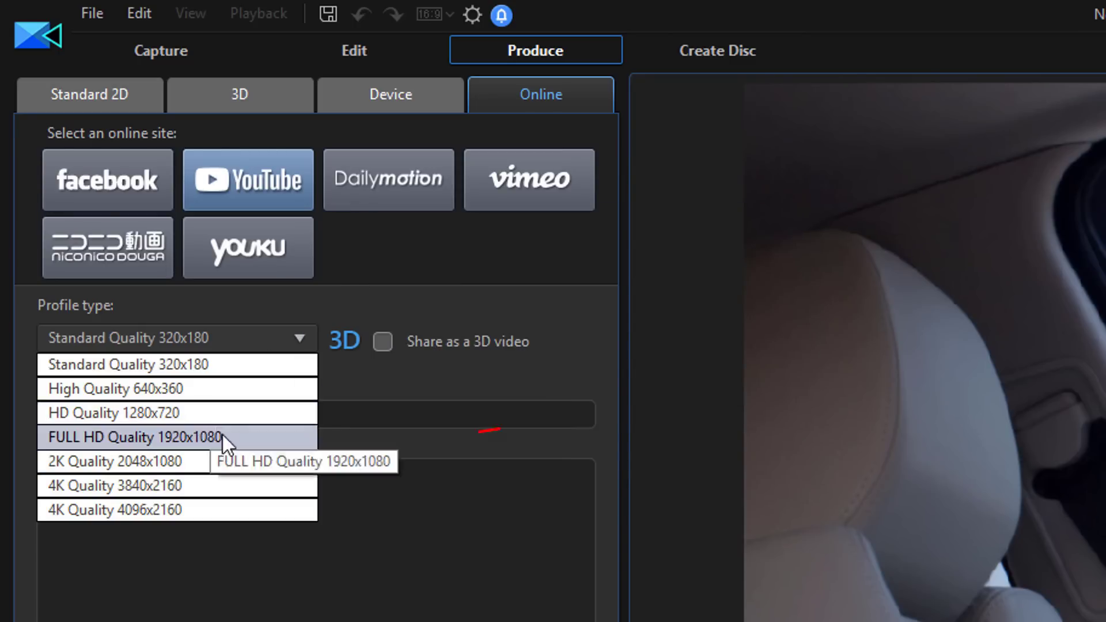
{"action": "left_click", "coordinate": [263, 436]}
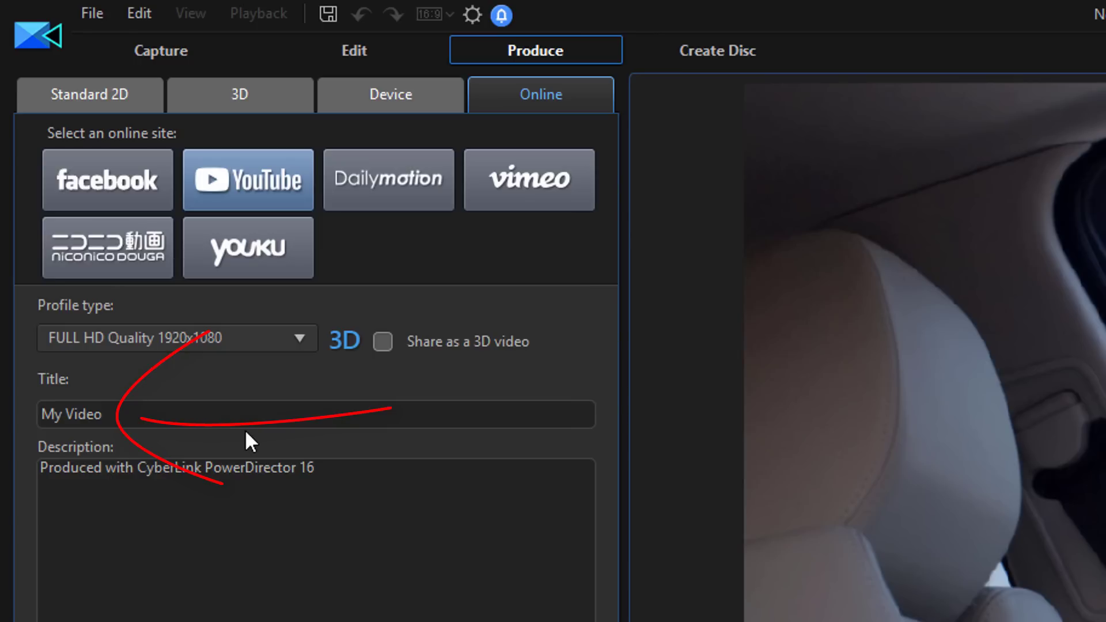
Replace the default 'My Video' title with 'YouiTube tut'.
{"action": "left_click", "coordinate": [246, 417]}
{"action": "key", "text": "BackSpace"}
{"action": "key", "text": "BackSpace"}
{"action": "key", "text": "BackSpace"}
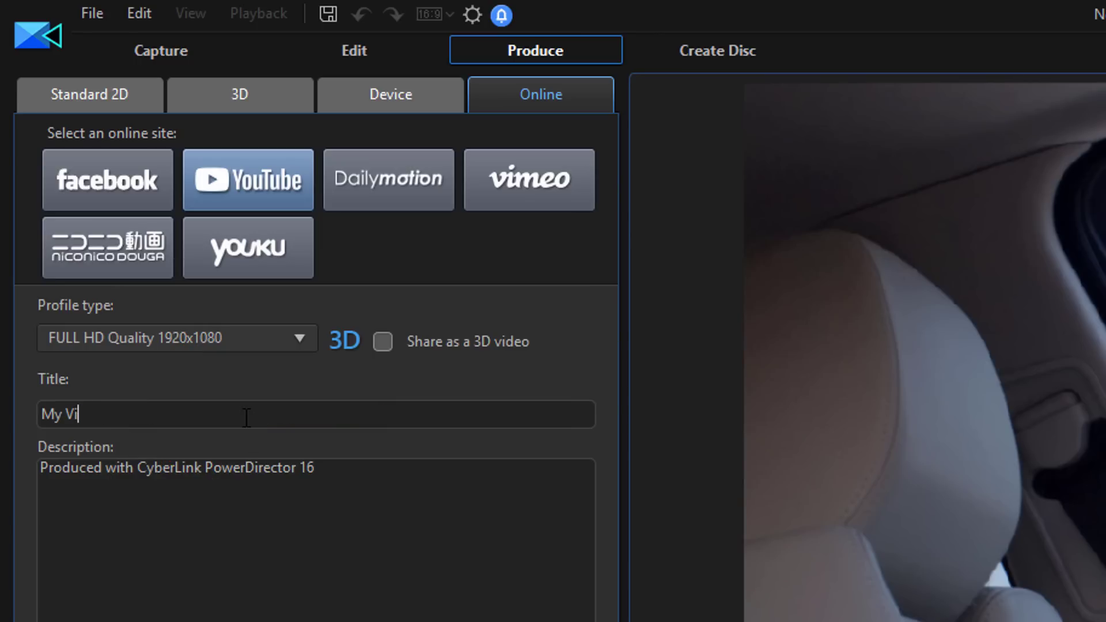
{"action": "key", "text": "BackSpace"}
{"action": "key", "text": "BackSpace"}
{"action": "key", "text": "BackSpace"}
{"action": "key", "text": "BackSpace"}
{"action": "key", "text": "BackSpace"}
{"action": "type", "text": "YouiTube tut"}
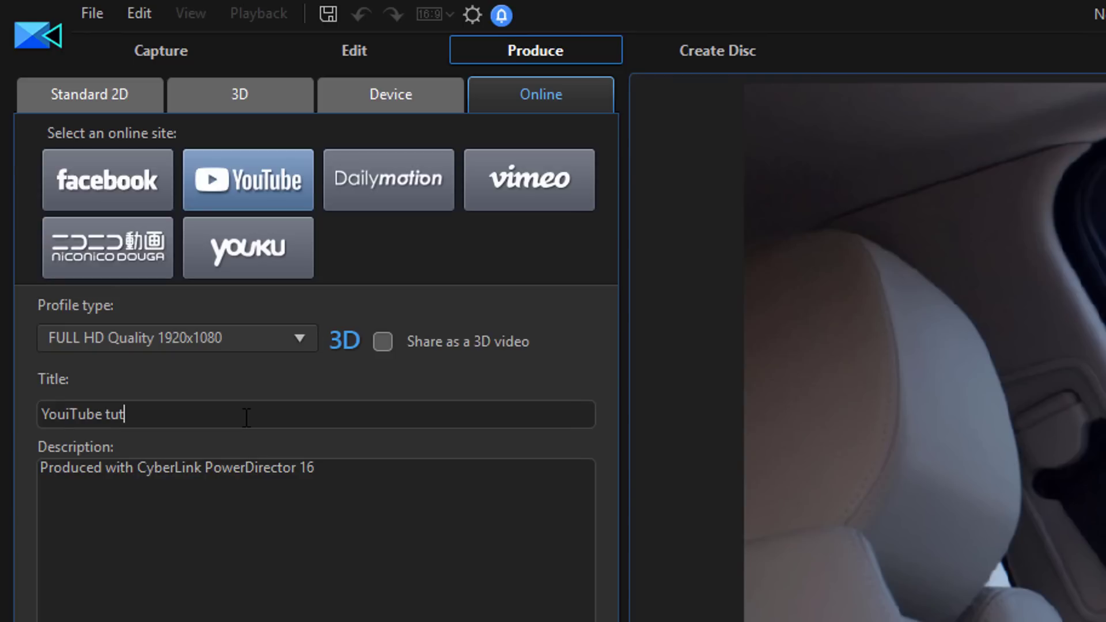
Change the description to 'PowerDirector 16 YouTube Tut'.
{"action": "left_click", "coordinate": [349, 507]}
{"action": "left_click_drag", "start_coordinate": [352, 474], "coordinate": [24, 460]}
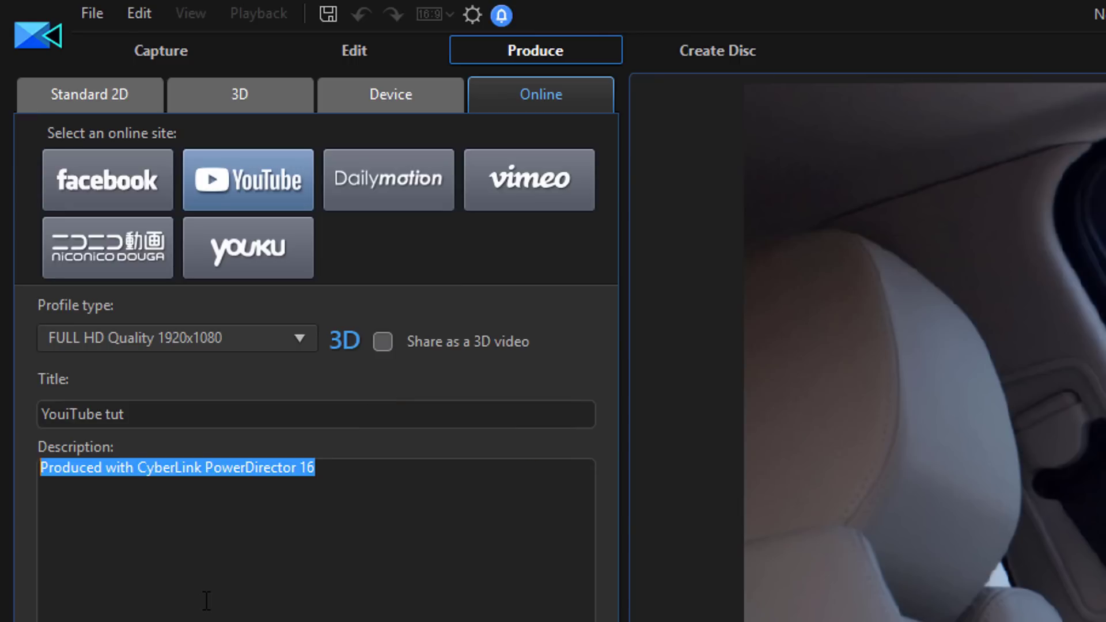
{"action": "key", "text": "Home"}
{"action": "key", "text": "ctrl+Right"}
{"action": "key", "text": "ctrl+Right"}
{"action": "key", "text": "Right"}
{"action": "key", "text": "Right"}
{"action": "key", "text": "Right"}
{"action": "key", "text": "ctrl+Delete"}
{"action": "key", "text": "ctrl+BackSpace"}
{"action": "key", "text": "ctrl+BackSpace"}
{"action": "key", "text": "ctrl+BackSpace"}
{"action": "key", "text": "End"}
{"action": "type", "text": "YouTube Tut"}
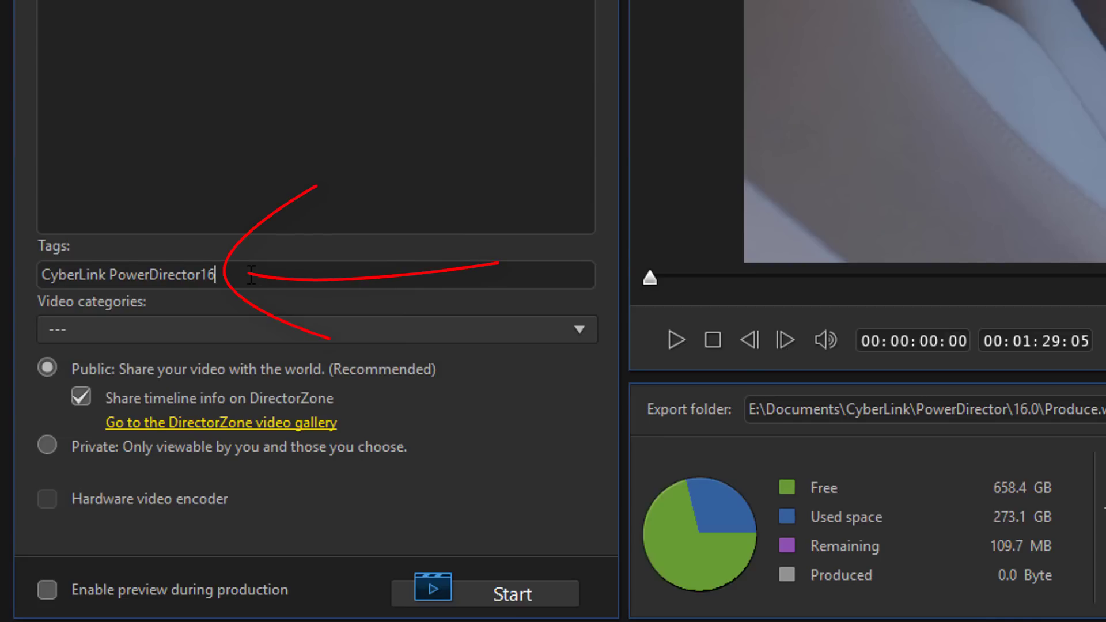
Add tags 'youtube' and 'tut', choose the Education category, and start the upload.
{"action": "type", "text": ", yo"}
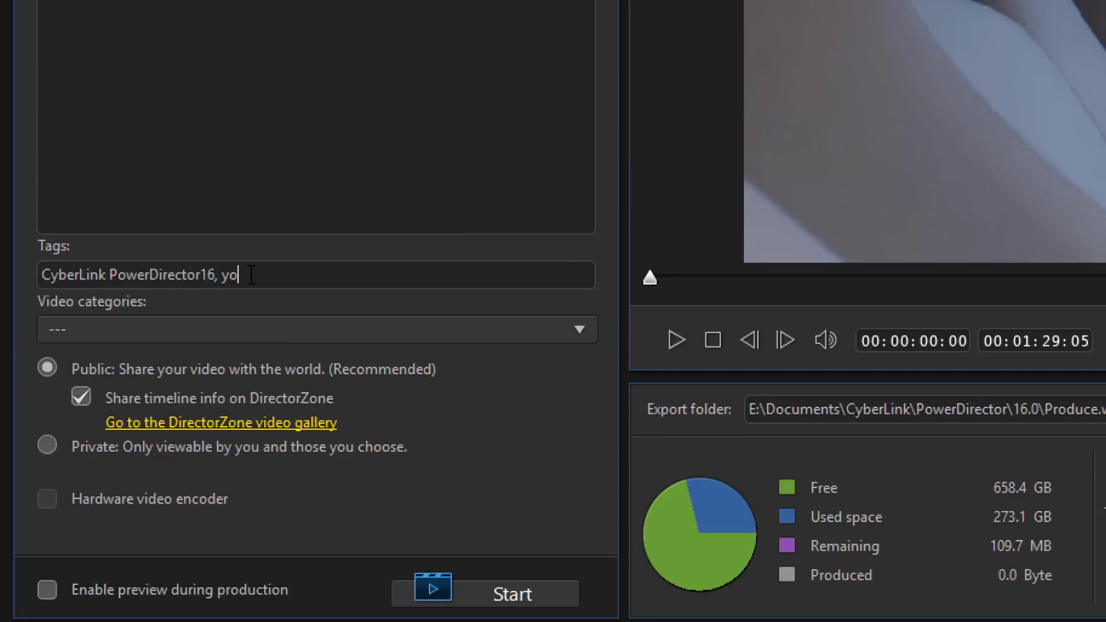
{"action": "type", "text": "utube, tut"}
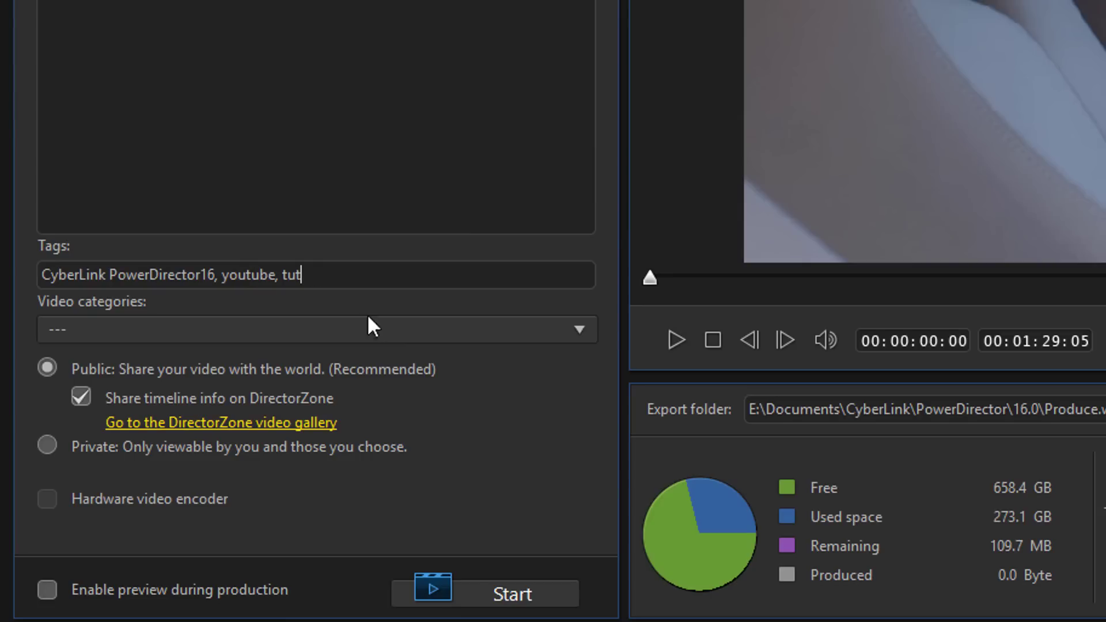
{"action": "left_click", "coordinate": [545, 333]}
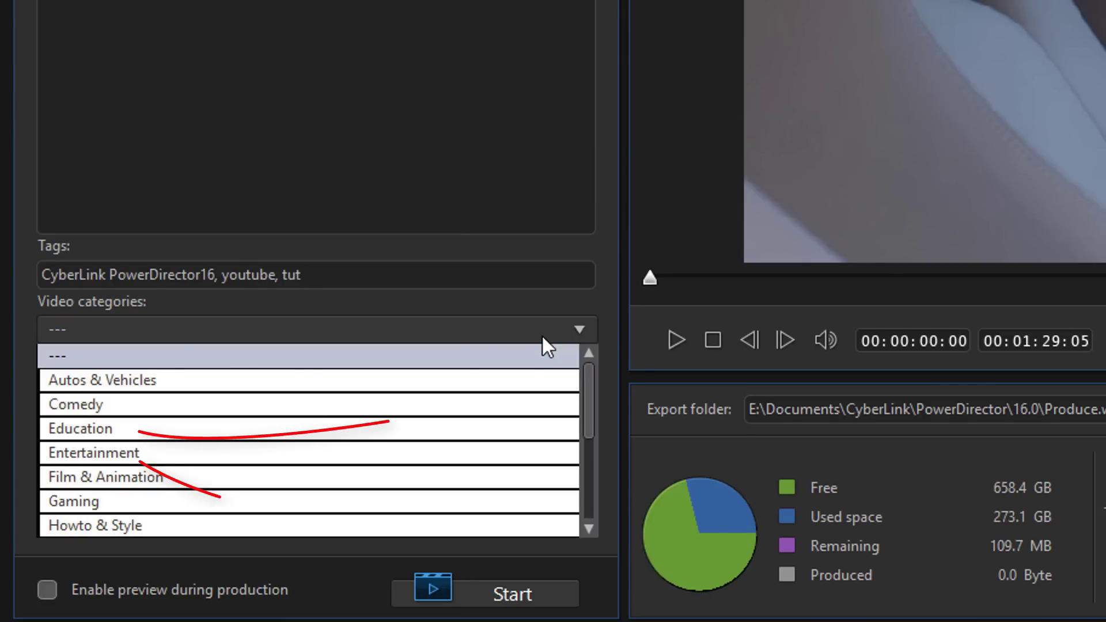
{"action": "left_click", "coordinate": [206, 433]}
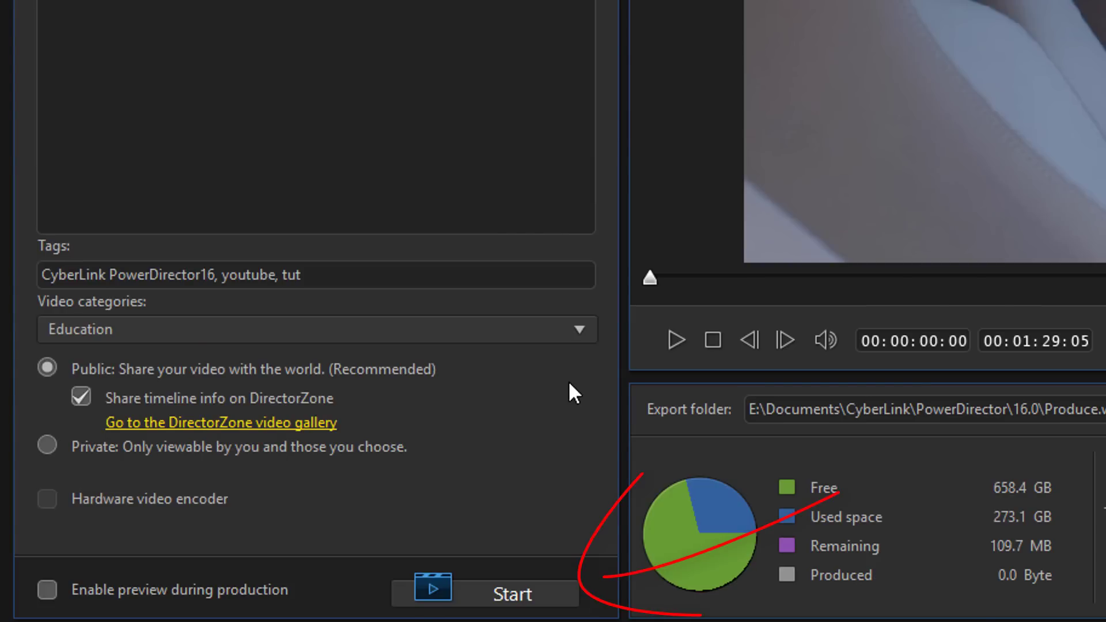
{"action": "left_click", "coordinate": [516, 593]}
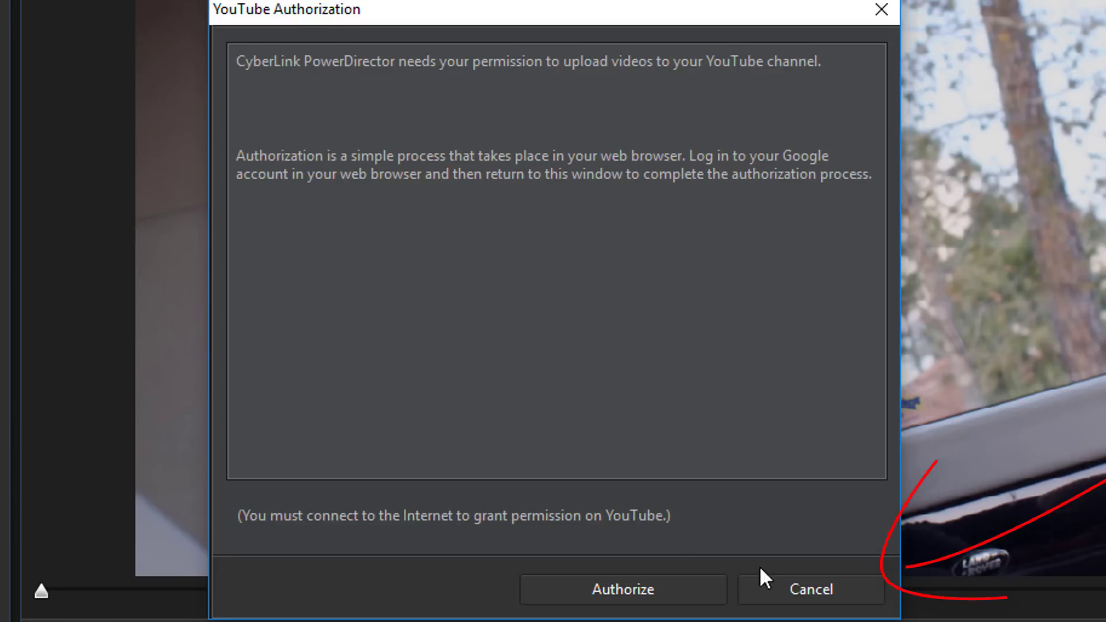
Cancel the YouTube Authorization request.
{"action": "left_click", "coordinate": [806, 580]}
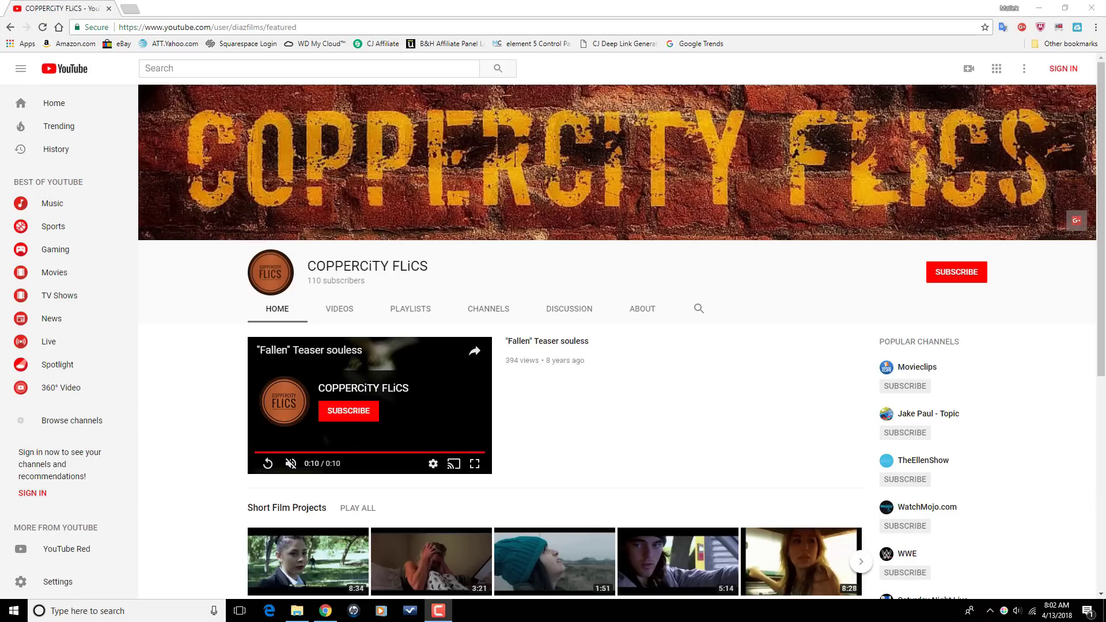
{"action": "scroll", "coordinate": [1083, 334], "scroll_direction": "down", "scroll_amount": 1}
{"action": "scroll", "coordinate": [623, 334], "scroll_direction": "down", "scroll_amount": 5}
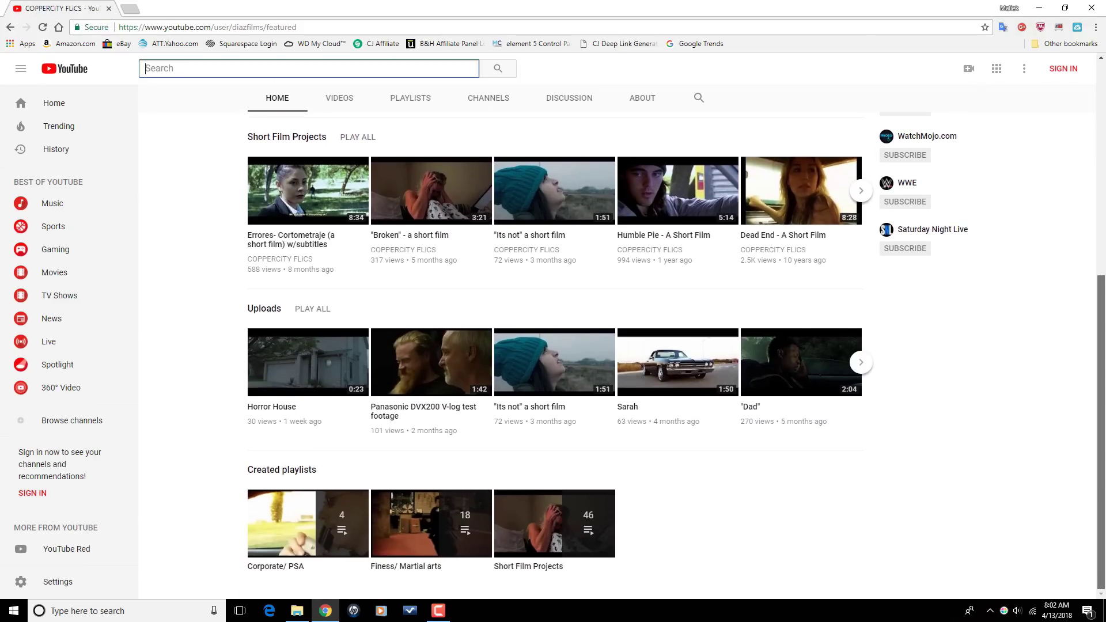
{"action": "scroll", "coordinate": [622, 334], "scroll_direction": "up", "scroll_amount": 6}
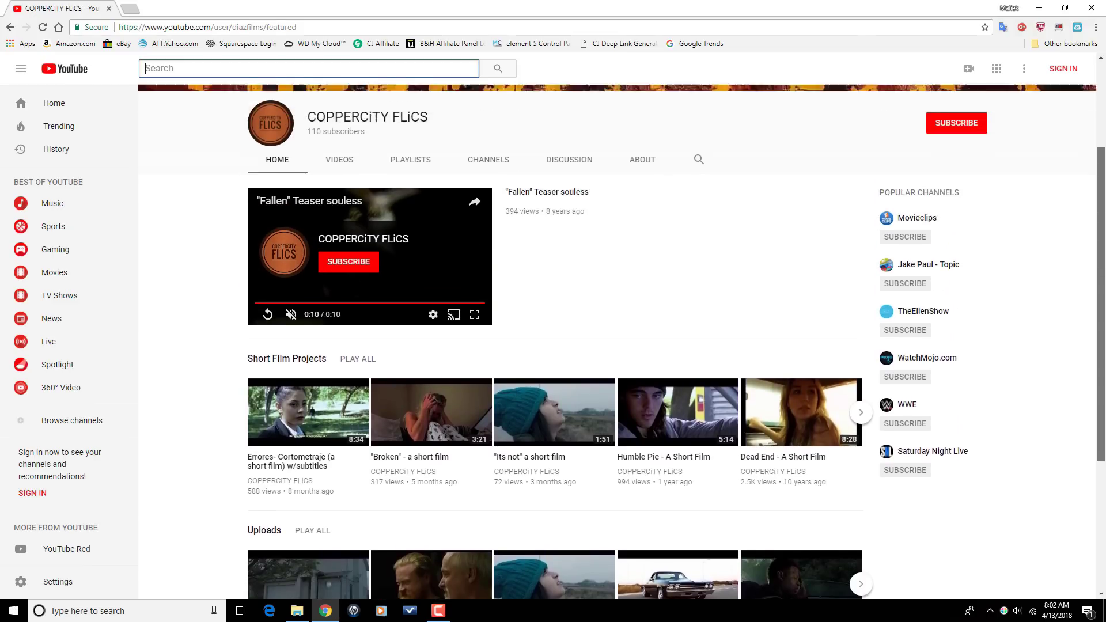